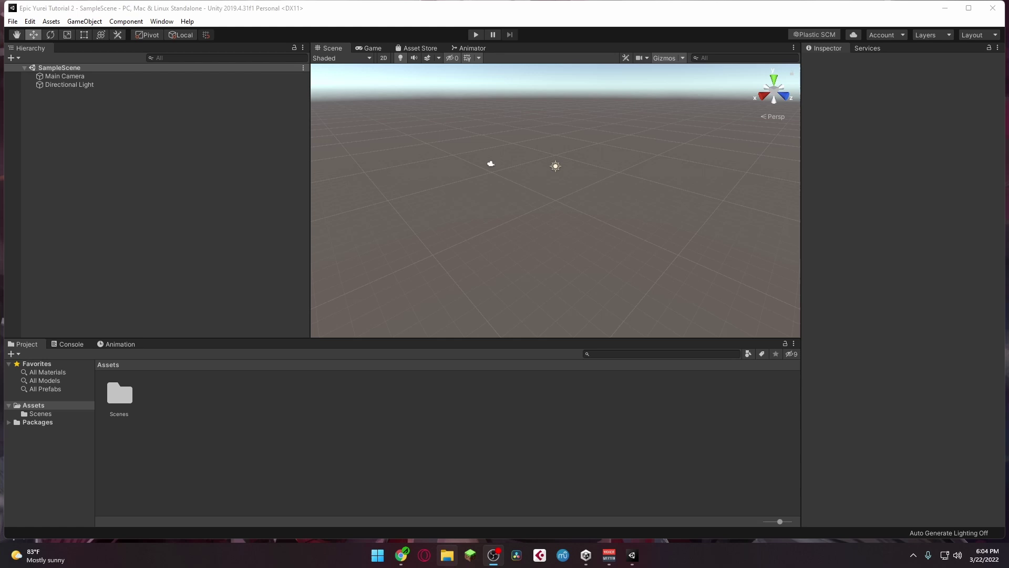
Open the VRCSDK3-AVATAR-2022.02.16.19.13_Public package from D:\Unity\1 Unity Assets.
left_click(448, 555)
left_click(769, 406)
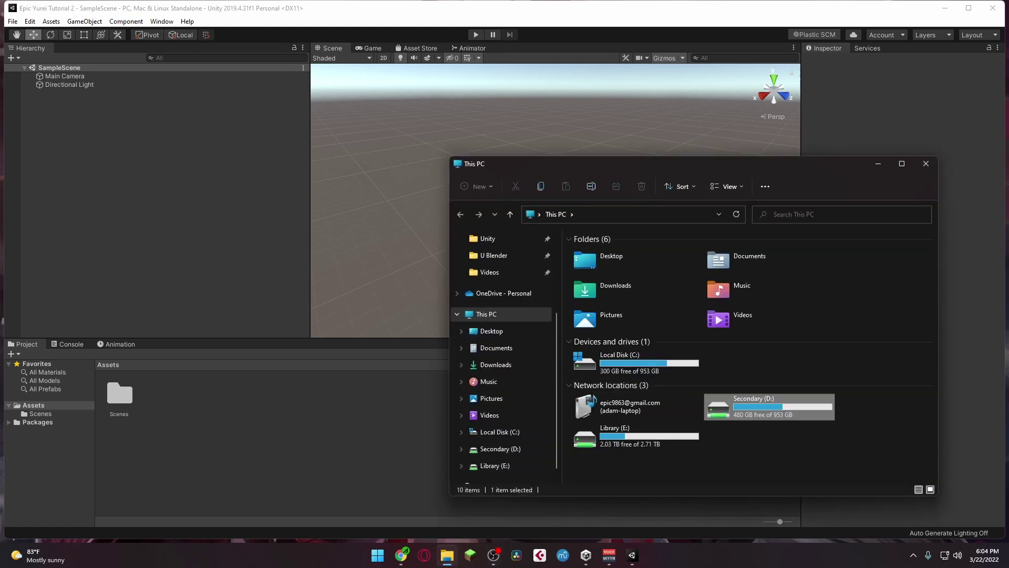
double_click(769, 407)
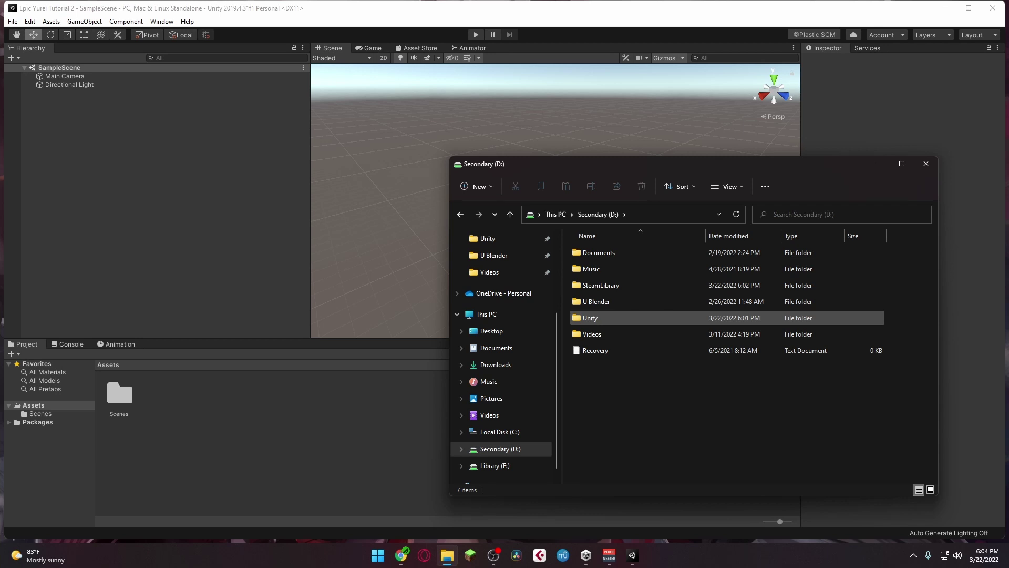
double_click(590, 318)
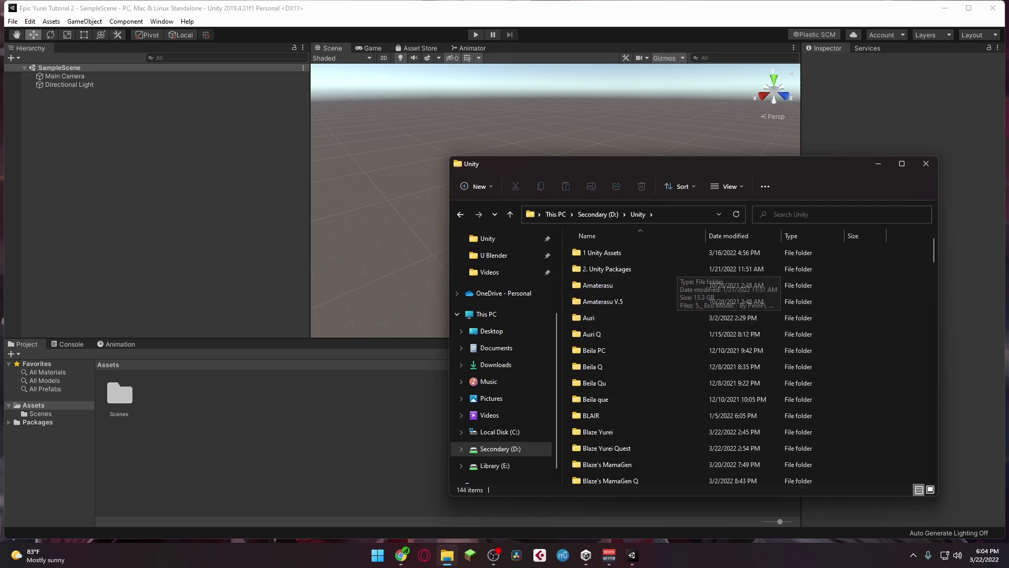
key("Up")
key("Down")
key("Up")
key("Return")
key("Down")
key("Down")
key("Down")
key("Down")
key("Down")
key("Down")
key("Down")
key("Down")
key("Down")
key("Down")
key("Down")
key("Down")
key("Down")
key("Down")
key("Down")
key("Down")
key("Down")
key("Down")
key("Down")
key("Down")
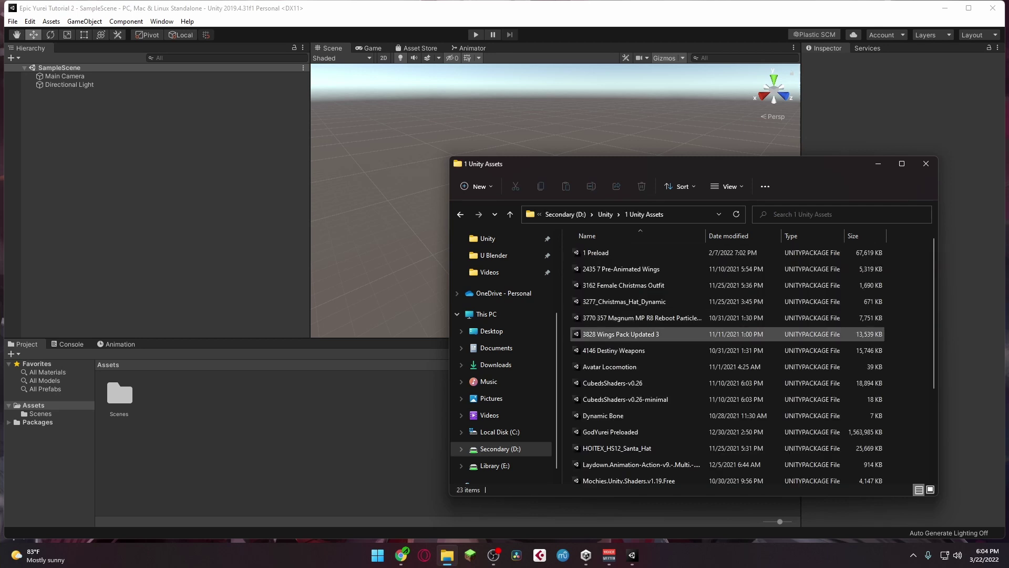
key("Return")
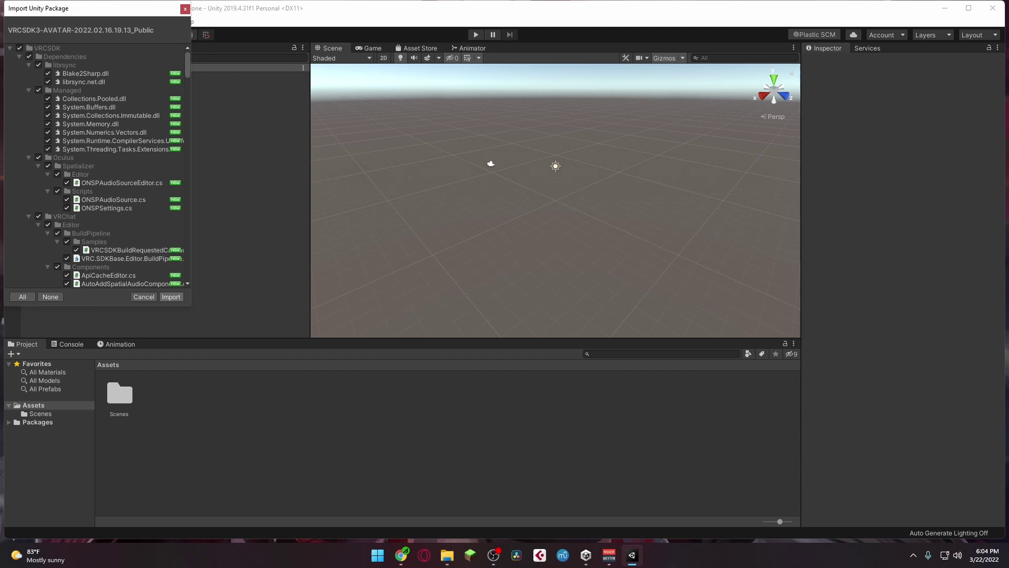
Import all contents of the VRCSDK package into the project.
key("Return")
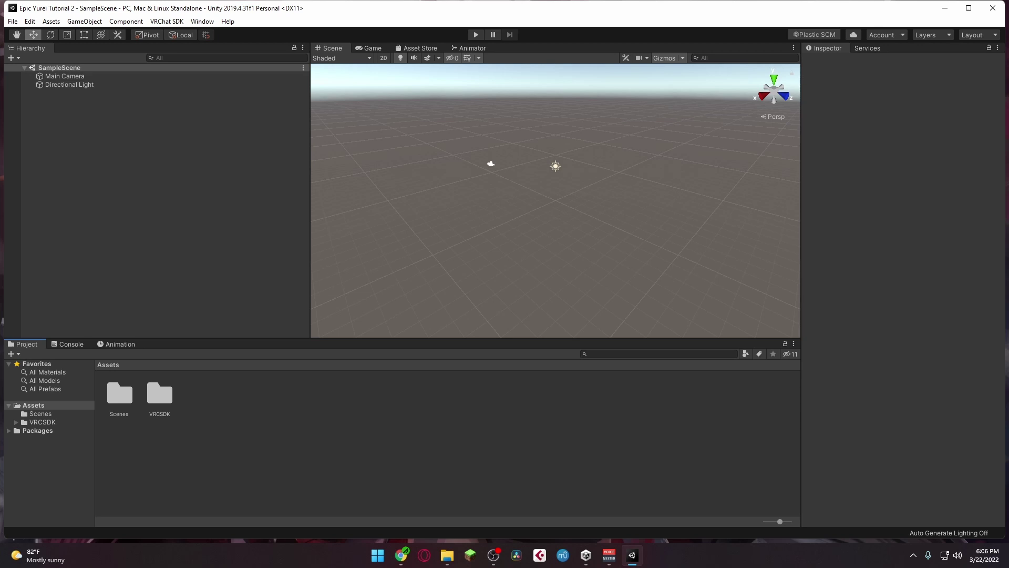
Show the VRChat SDK Control Panel from the VRChat SDK menu.
left_click(166, 21)
left_click(178, 49)
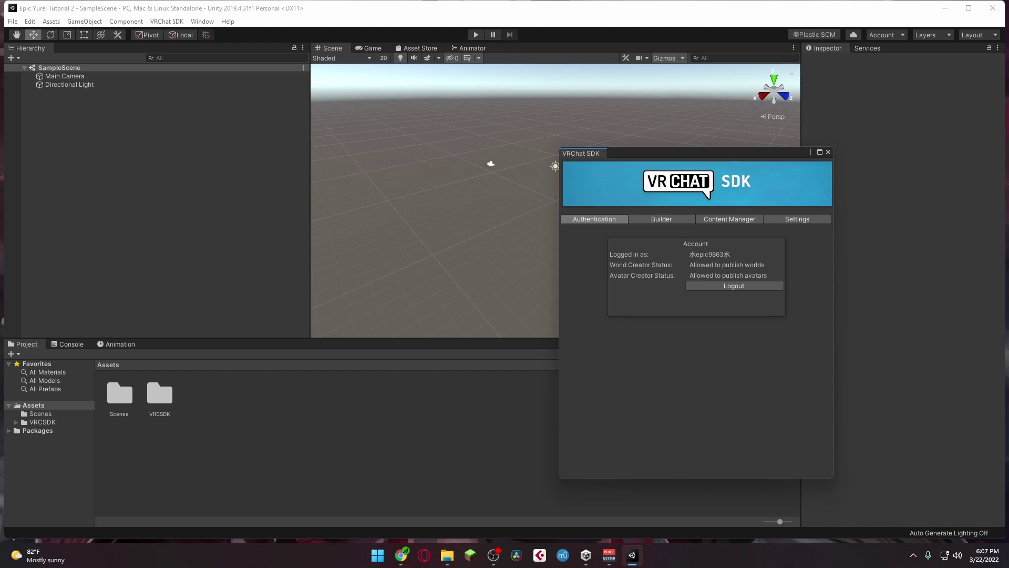
Back in File Explorer, open the 1 Preload package from 1 Unity Assets.
left_click(447, 555)
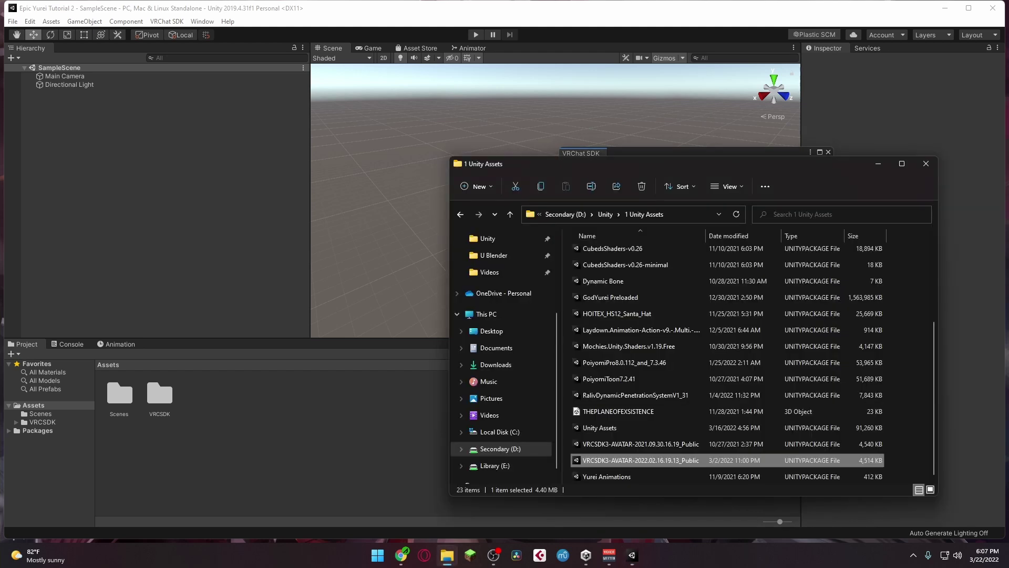
scroll(642, 331, "up", 1)
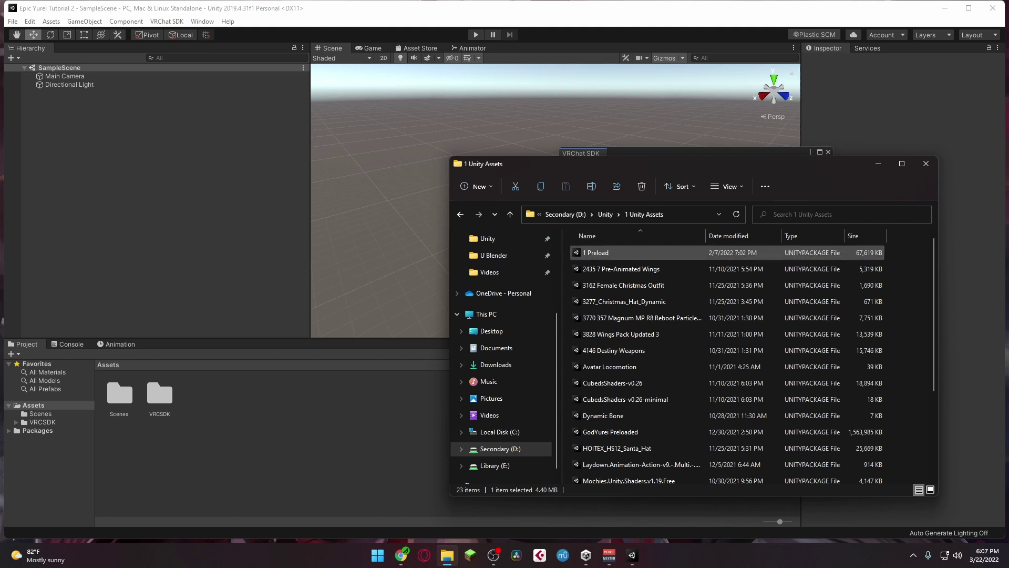
left_click(620, 253)
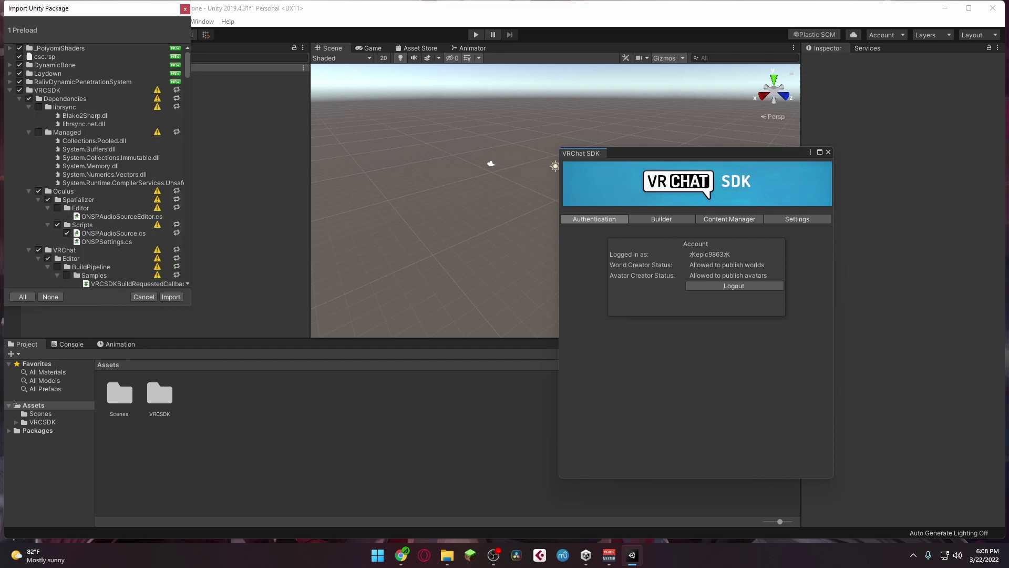
Import 1 Preload with its VRCSDK folder unchecked.
left_click(20, 90)
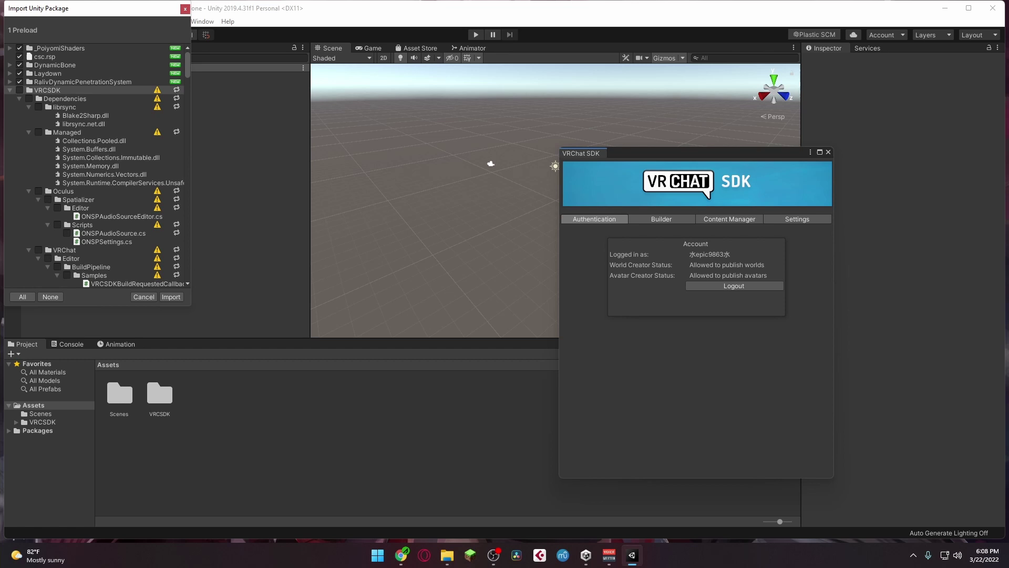
key("Left")
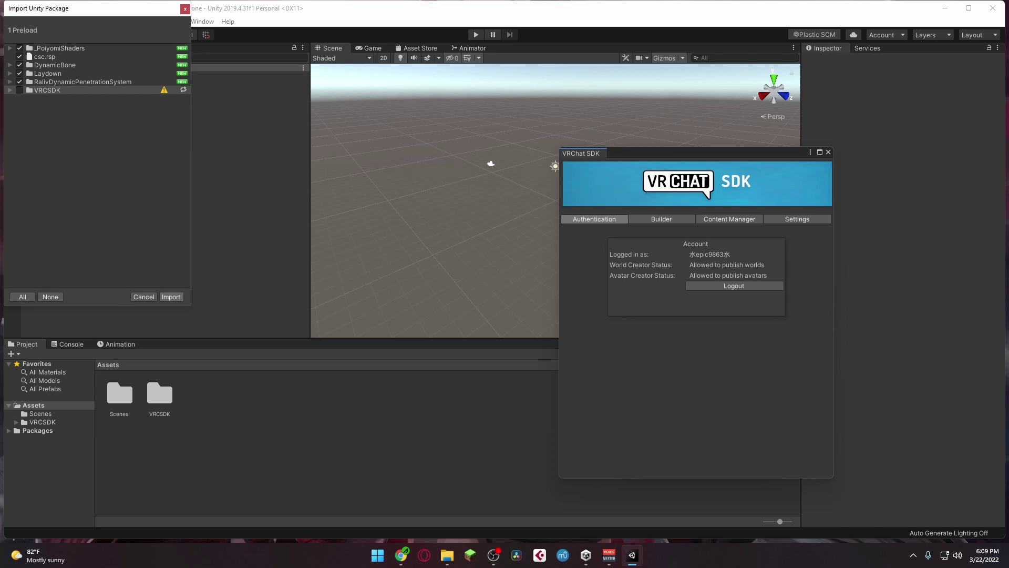
key("Return")
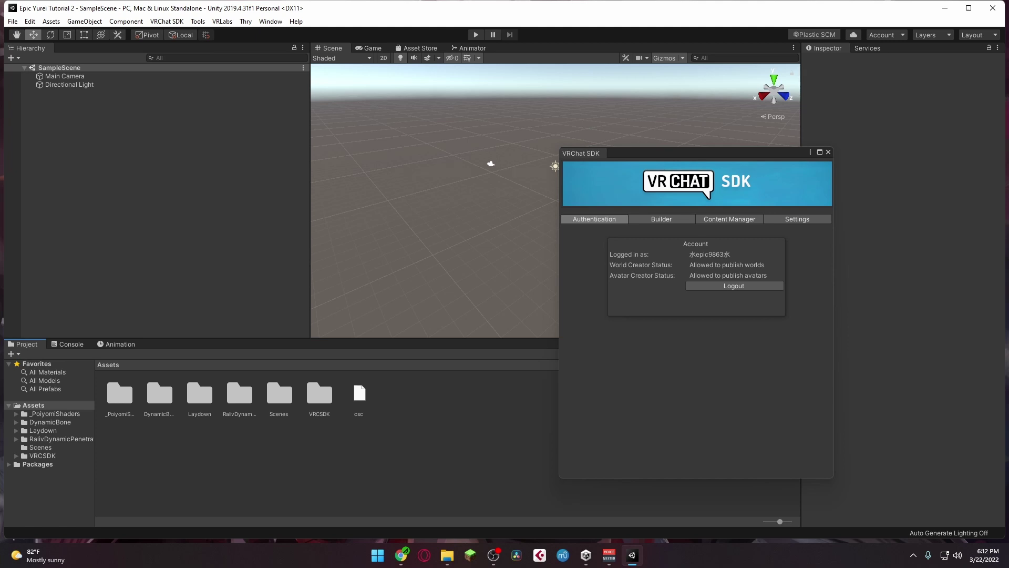
In File Explorer, go up to the Unity folder and open 2. Unity Packages.
mouse_move(446, 555)
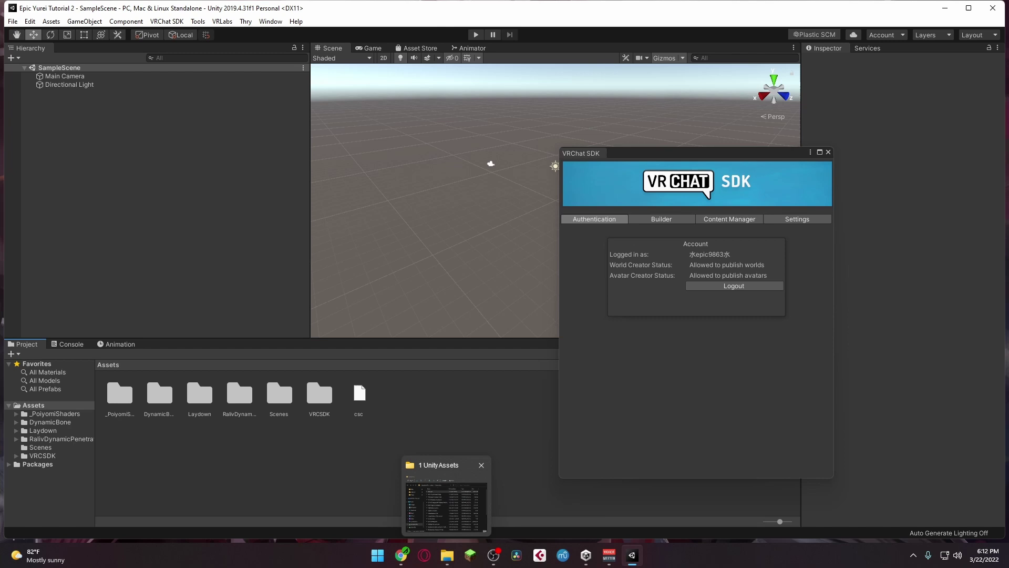
left_click(446, 504)
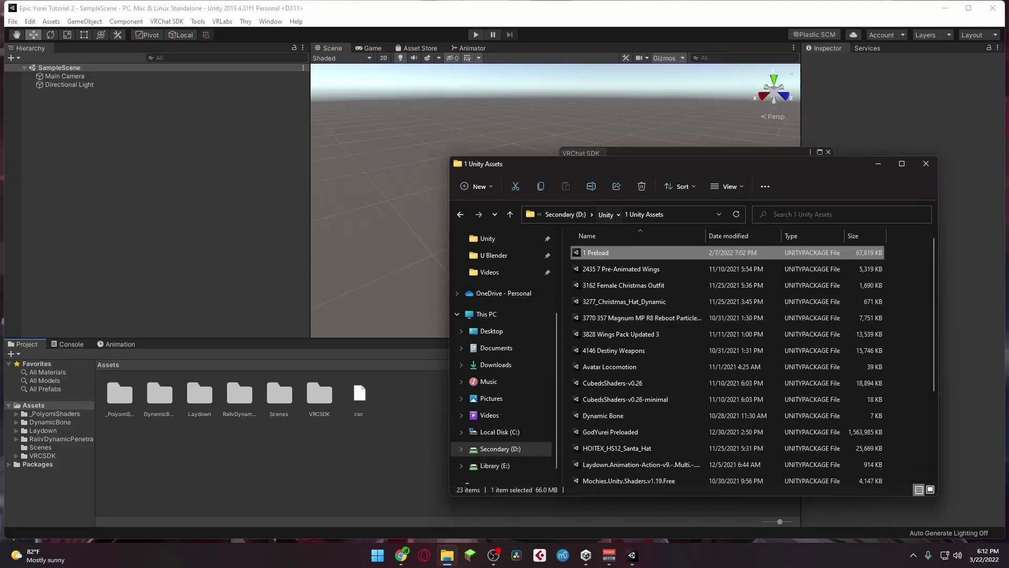
left_click(606, 214)
left_click(610, 268)
scroll(631, 313, "down", 20)
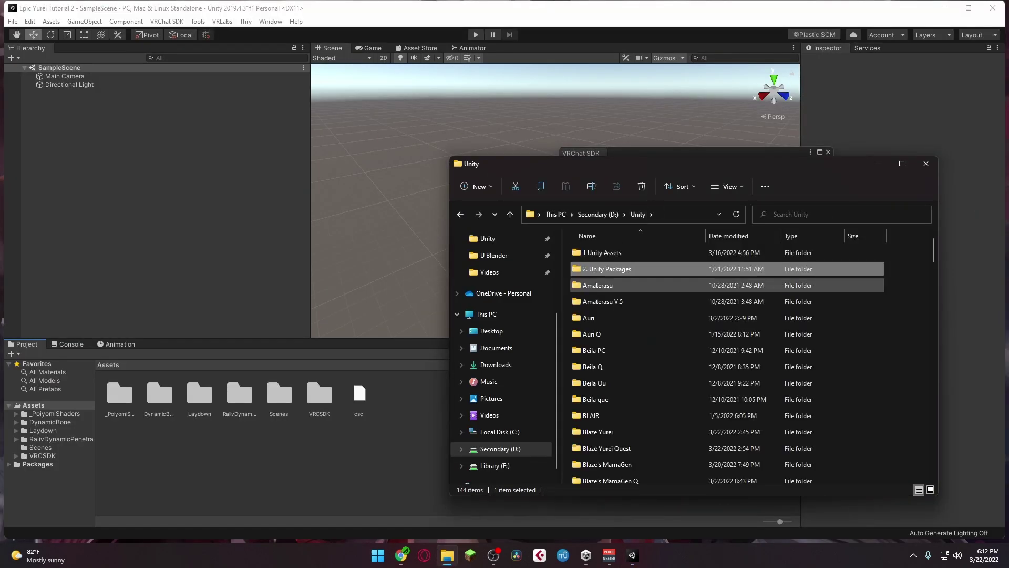
scroll(630, 310, "up", 20)
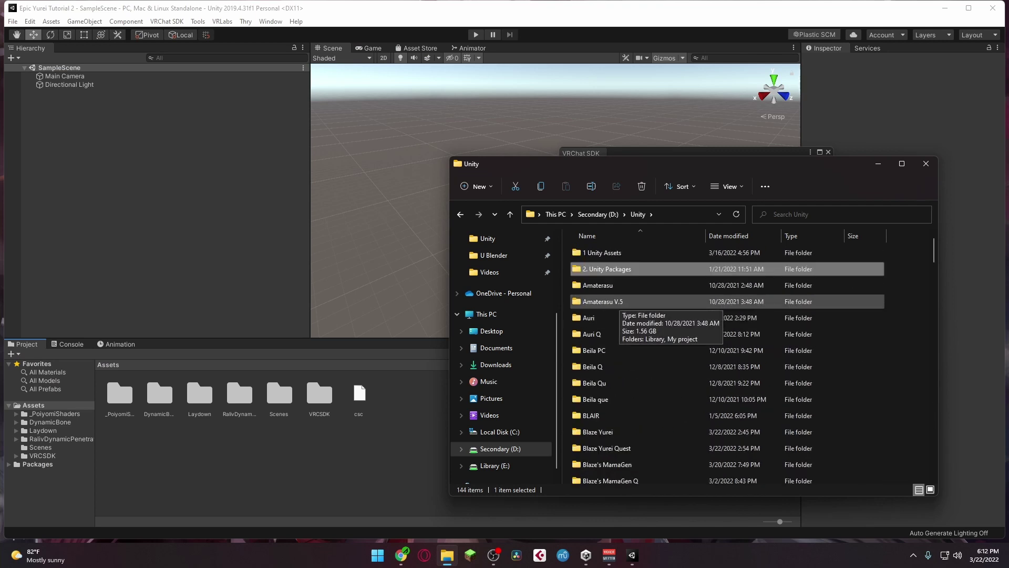
key("Return")
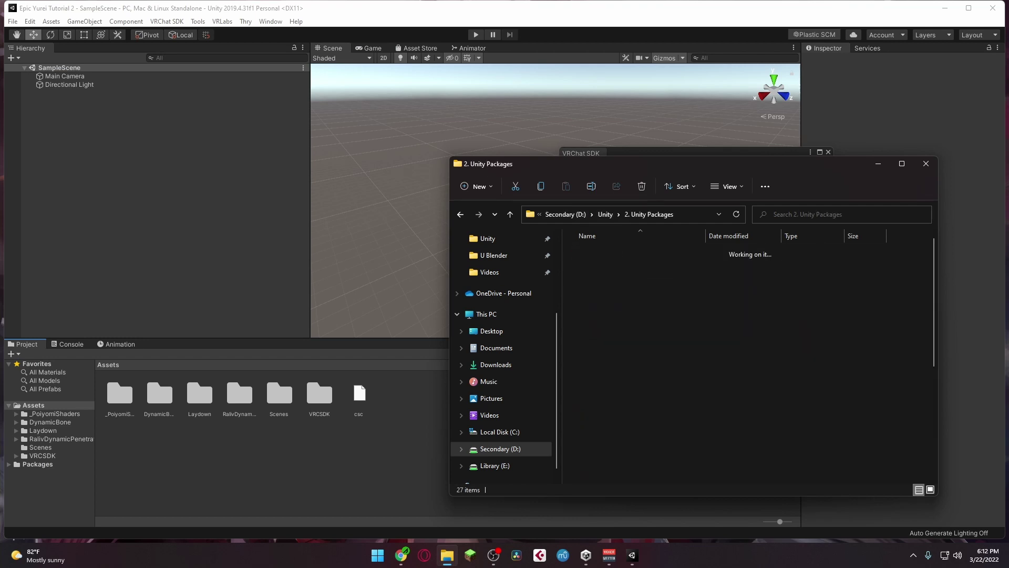
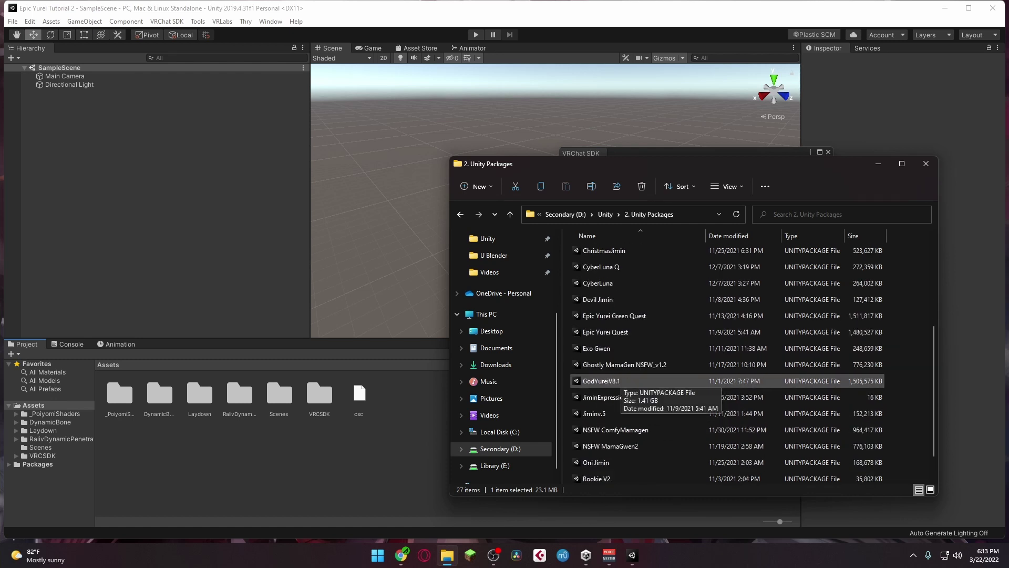
Select the GodYureiV8.1 package and open it in Unity.
key("Return")
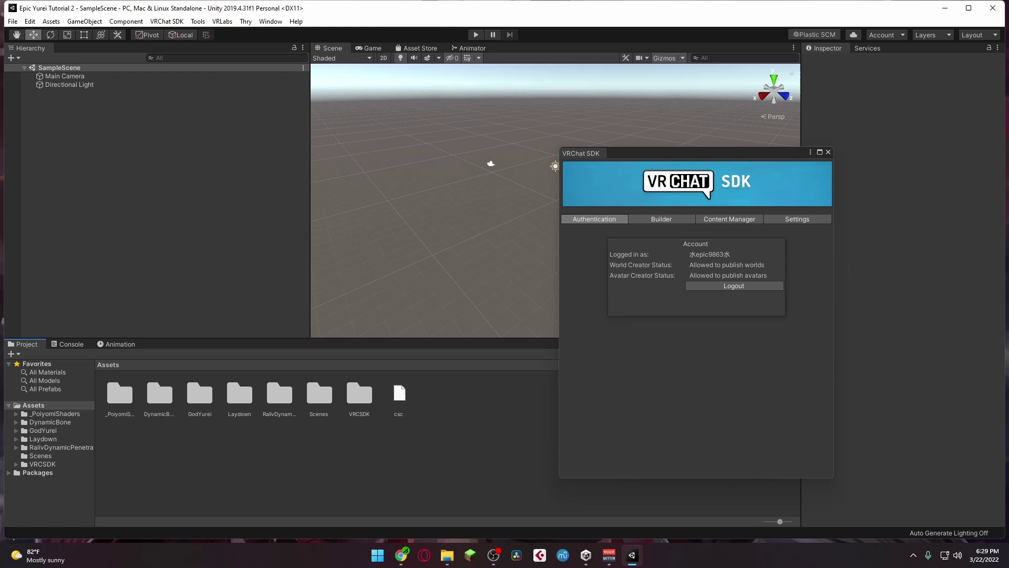
double_click(199, 394)
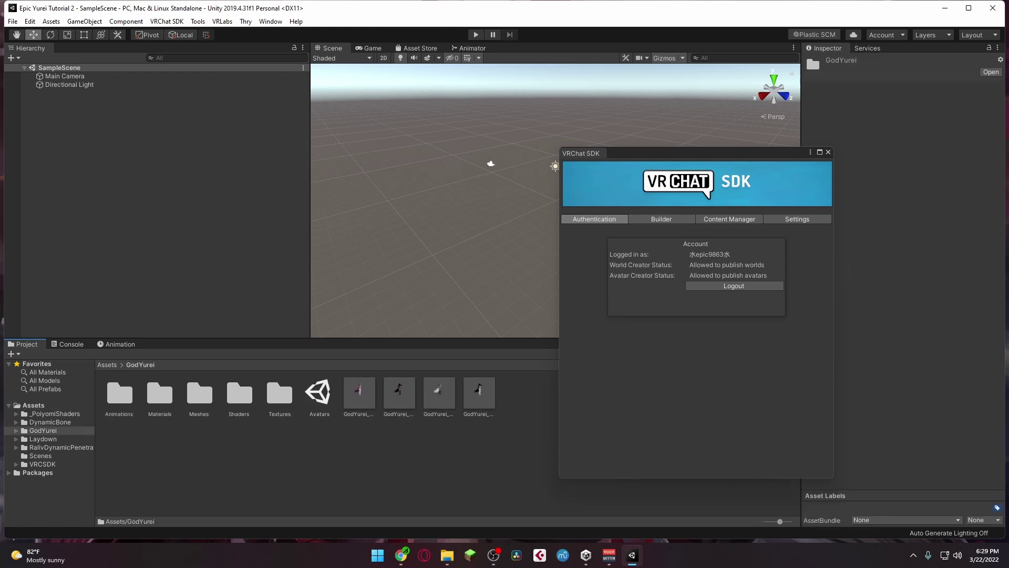
left_click(319, 393)
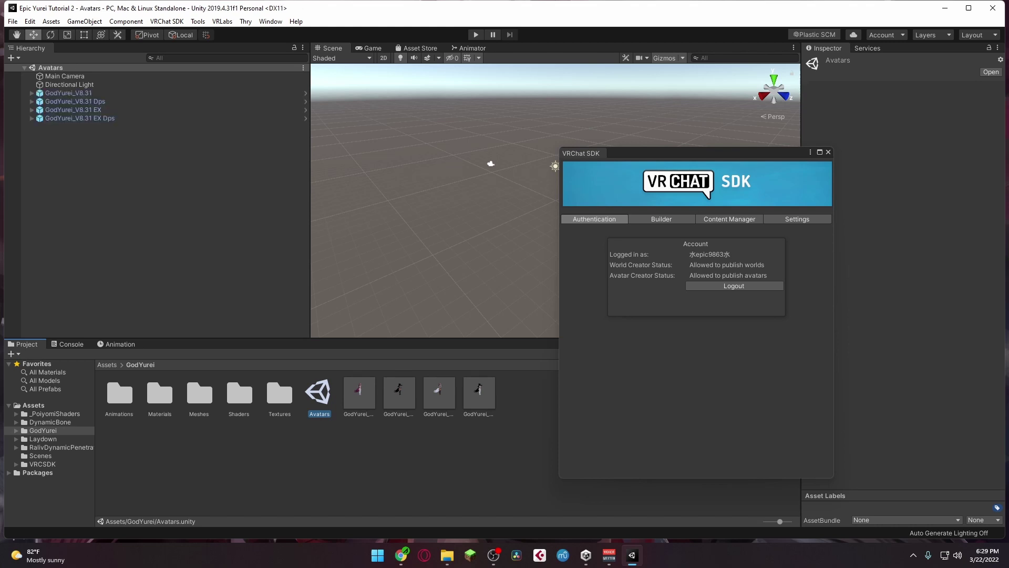
Select GodYurei_V8.31, EX and EX Dps in the Hierarchy and deactivate them.
left_click(79, 117)
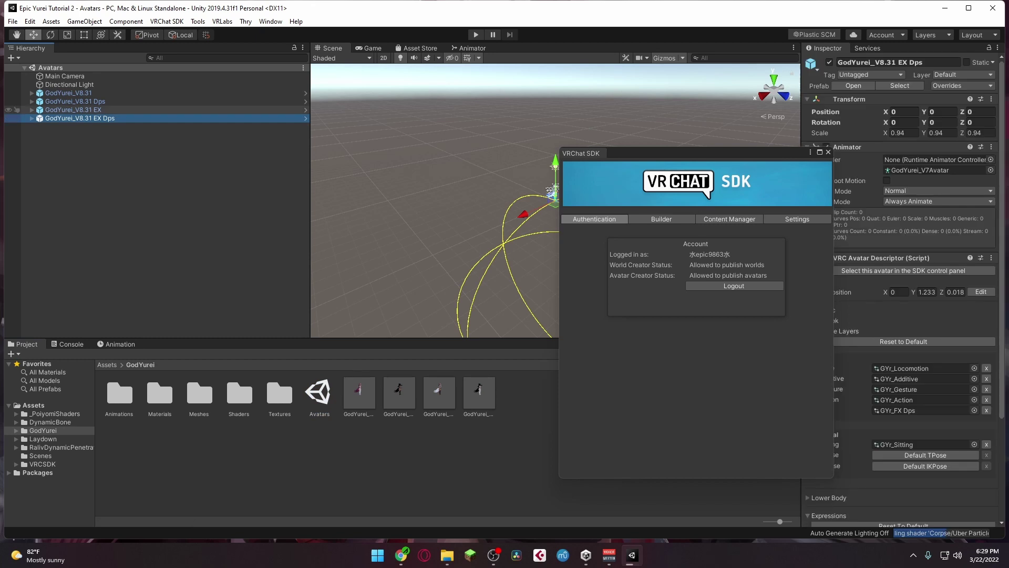
left_click(73, 109, "ctrl")
left_click(69, 93, "ctrl")
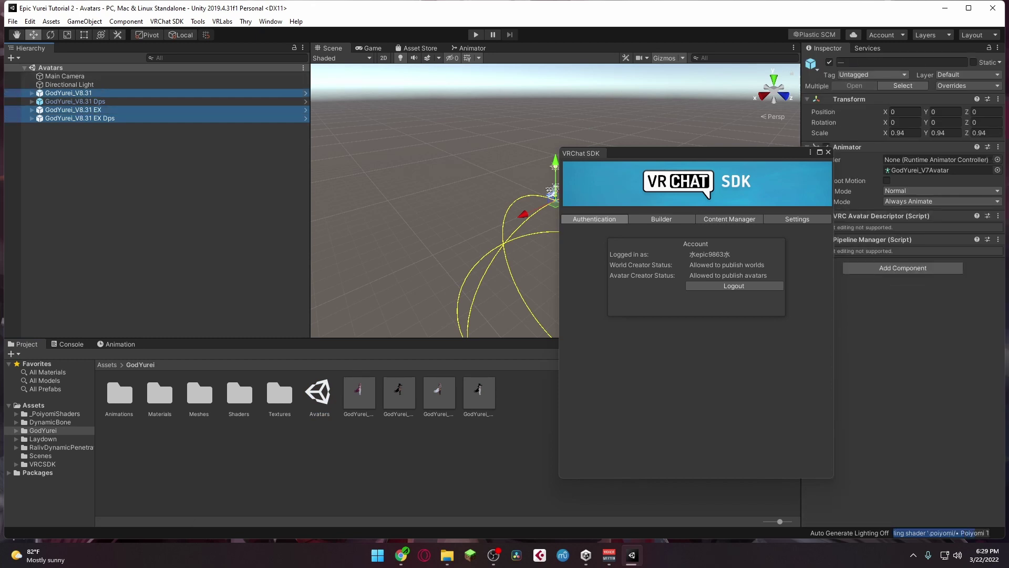
key("alt+shift+a")
Frame GodYurei_V8.31 Dps facing forward in the Scene view, with the SDK panel moved aside.
left_click(75, 101)
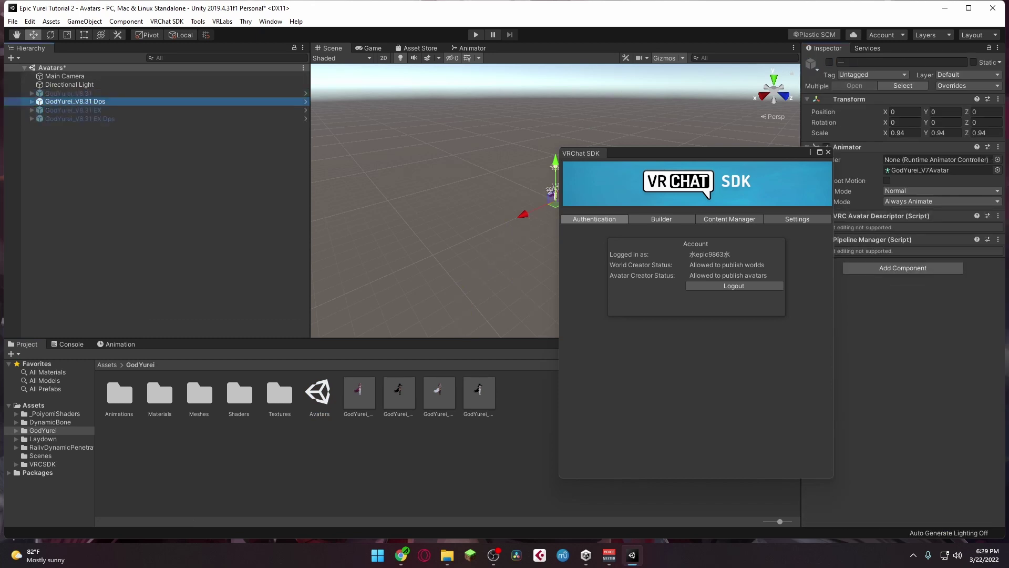
left_click_drag(748, 153, 243, 73)
key("f")
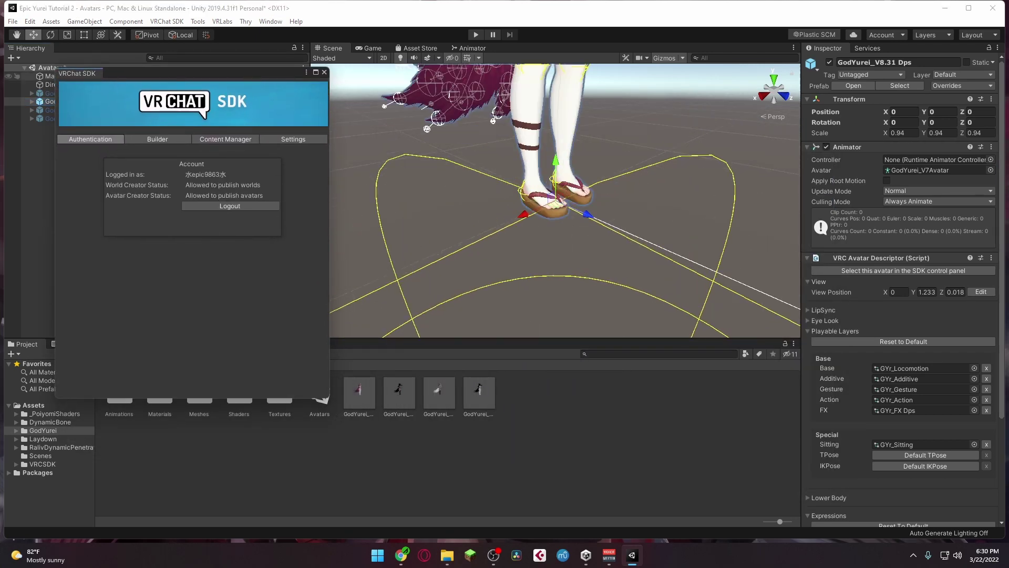
scroll(565, 200, "down", 3)
left_click_drag(565, 200, 481, 210, "alt")
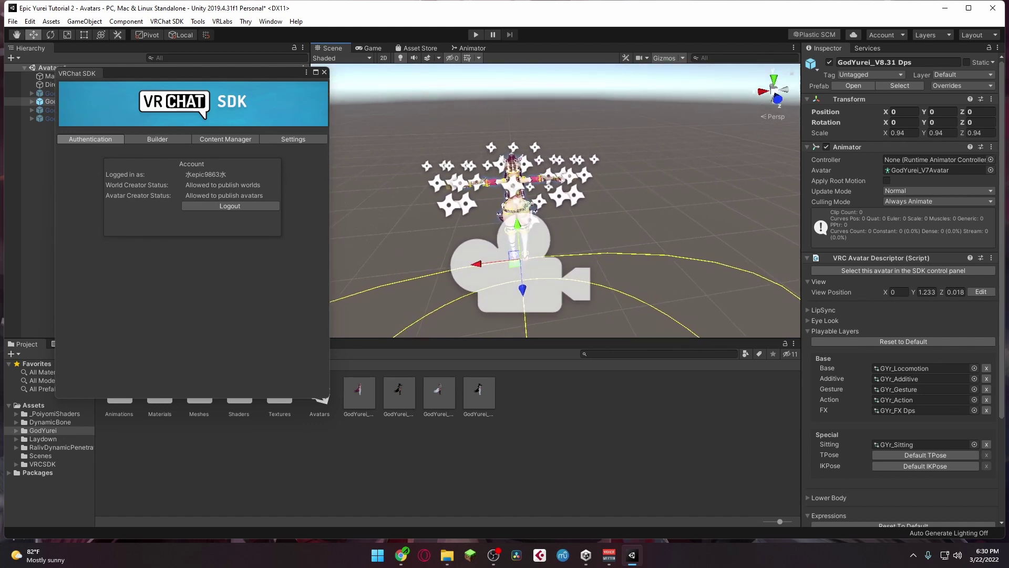
left_click_drag(250, 73, 779, 79)
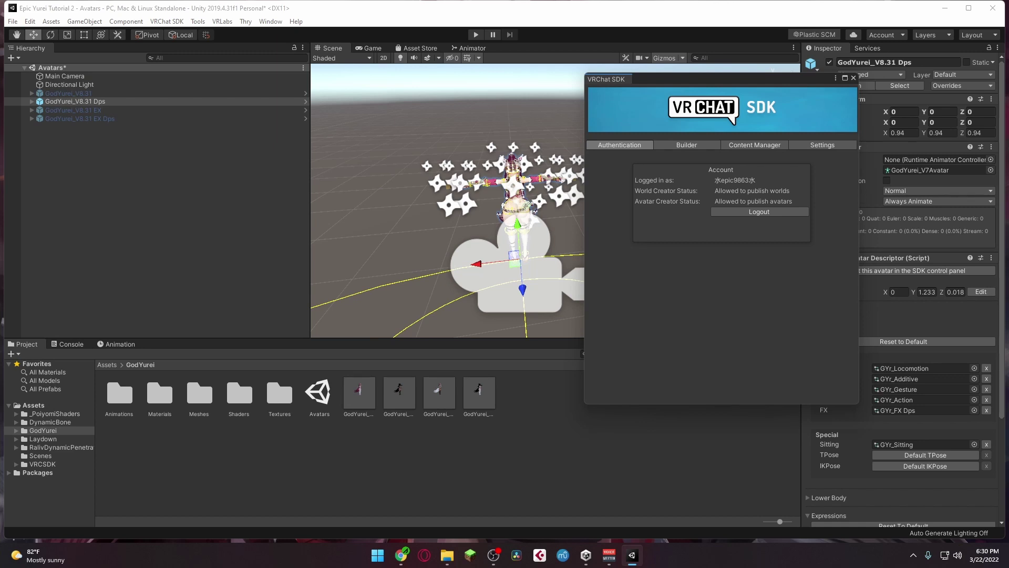
Open ReadMe.txt from the Laydown folder in Notepad.
left_click(43, 438)
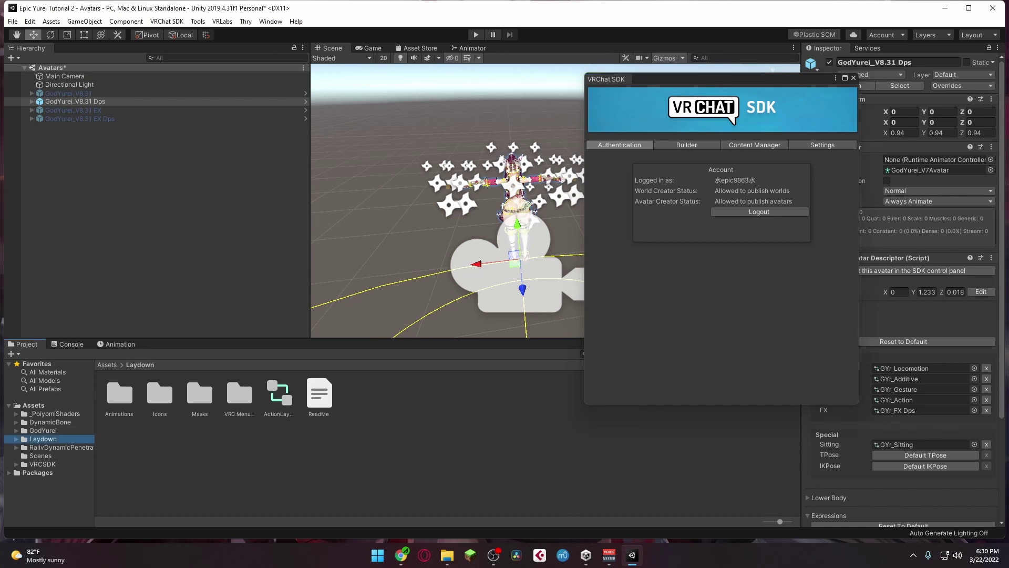
double_click(319, 393)
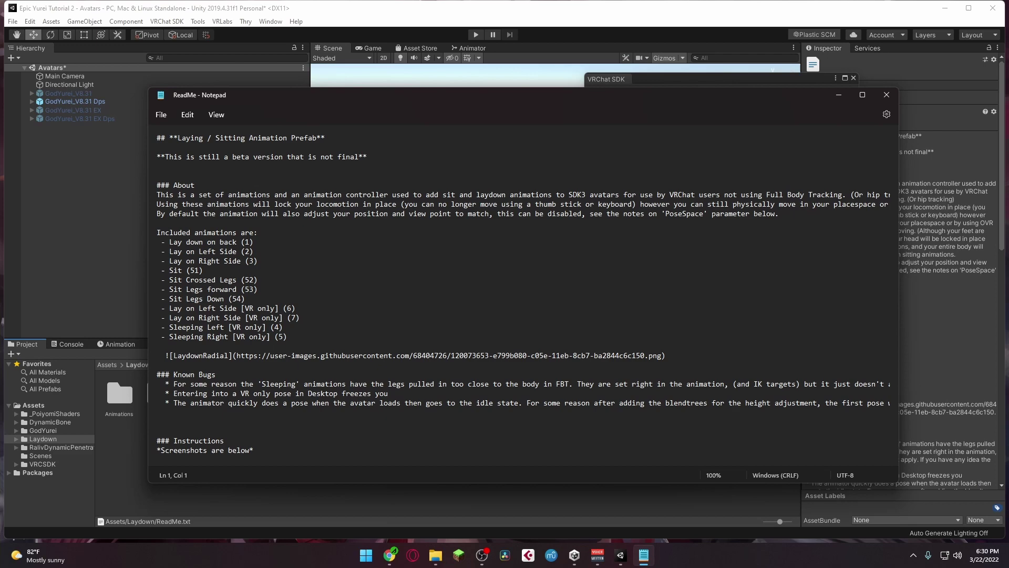
Minimize the ReadMe, select GodYurei_V8.31 Dps and open its GYr_ParameterList Dps parameters.
left_click(839, 94)
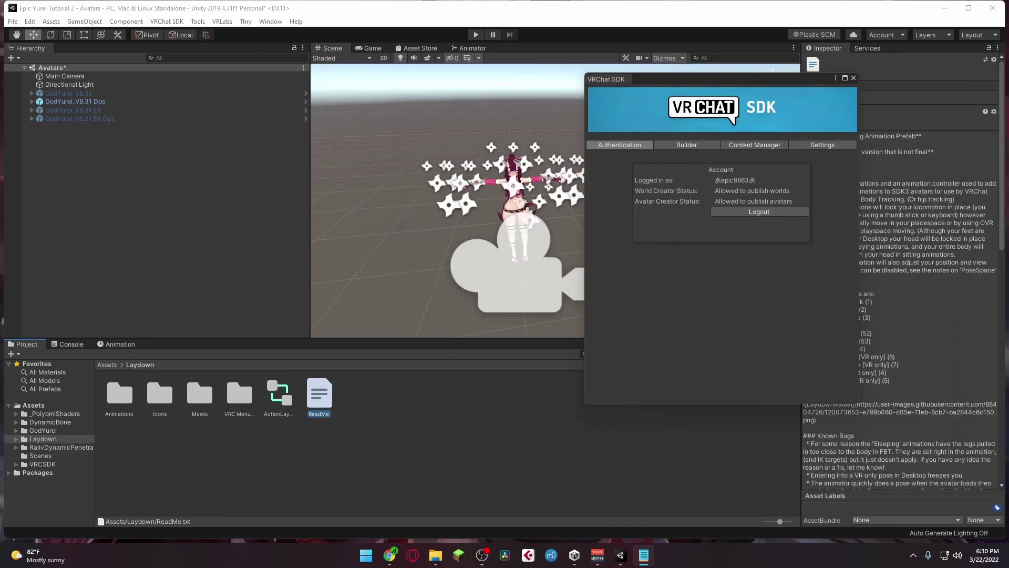
left_click(236, 370)
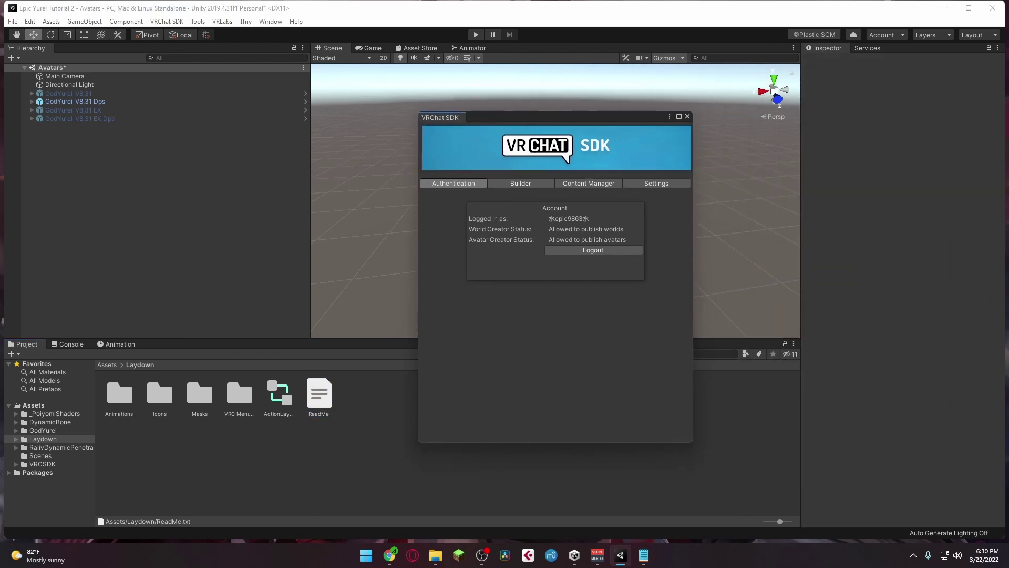
left_click(76, 101)
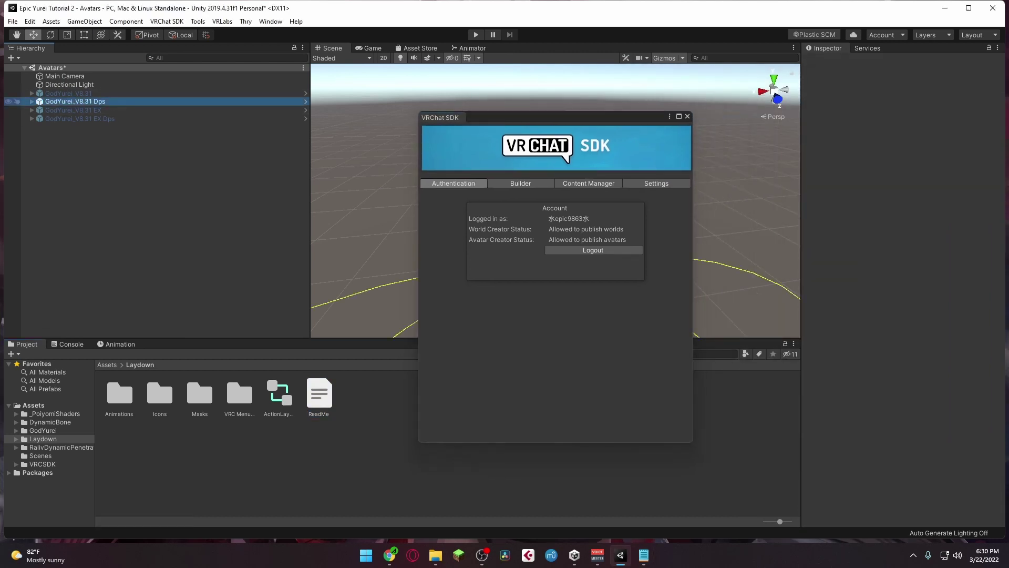
scroll(901, 289, "down", 5)
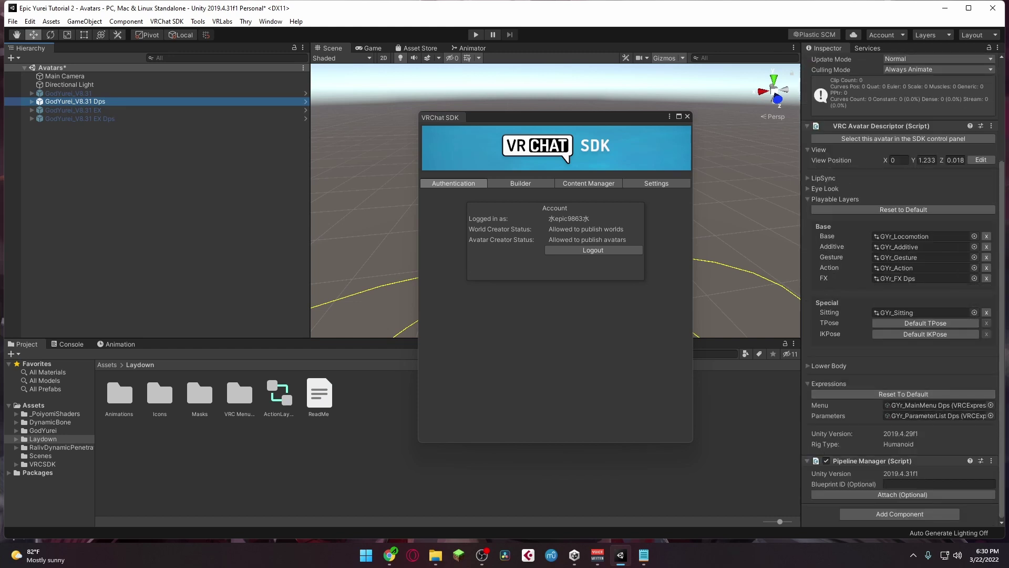
double_click(939, 415)
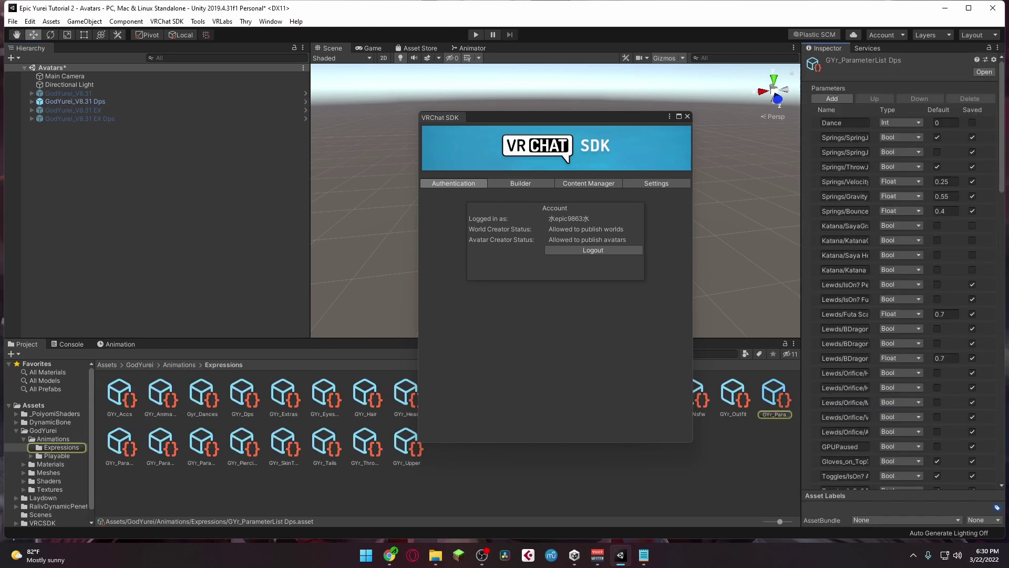
scroll(901, 271, "down", 10)
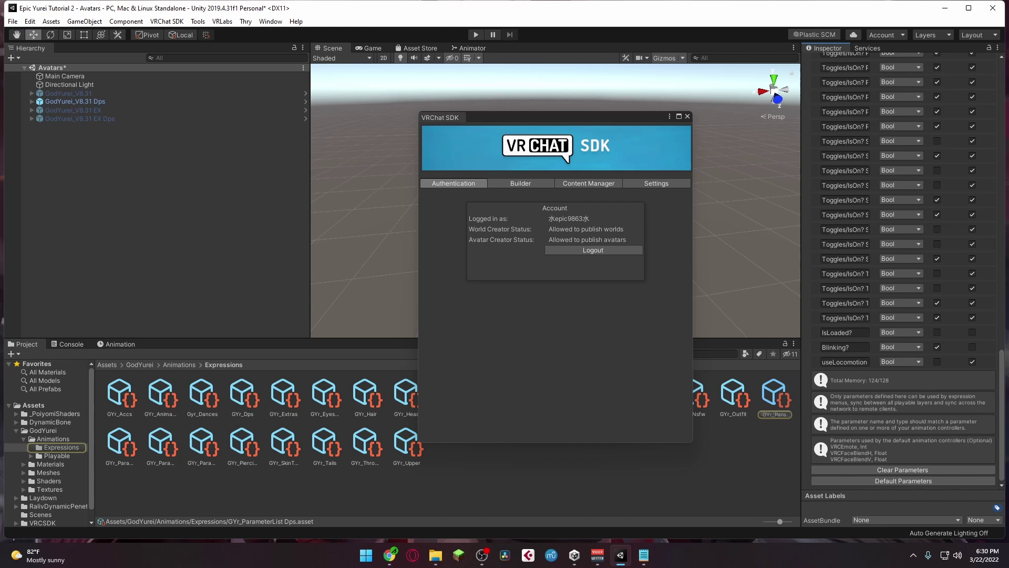
scroll(901, 270, "up", 10)
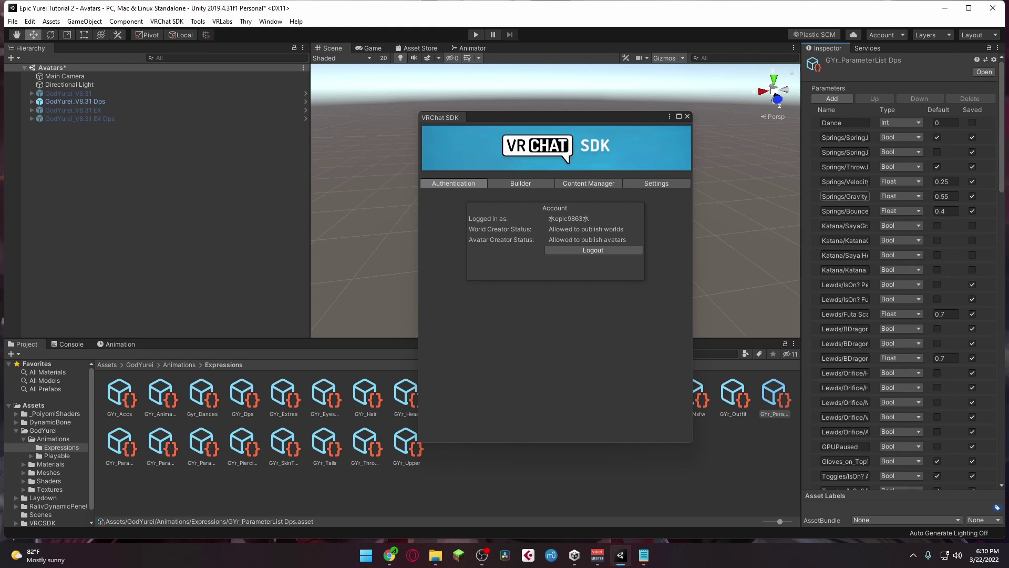
Inspect the full names of the SpringJoint and ThrowJoint parameters.
left_click(814, 138)
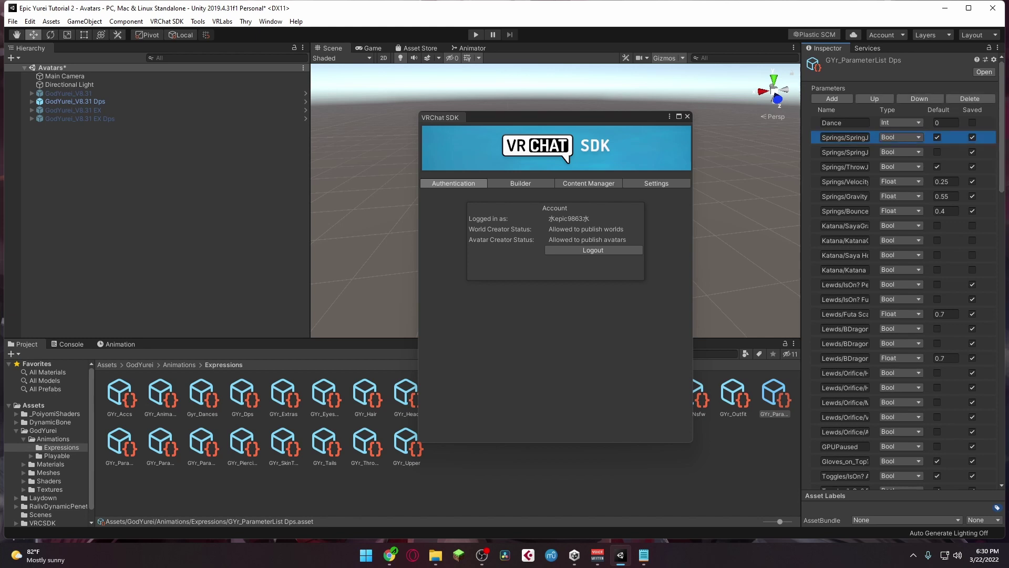
left_click_drag(845, 137, 870, 151)
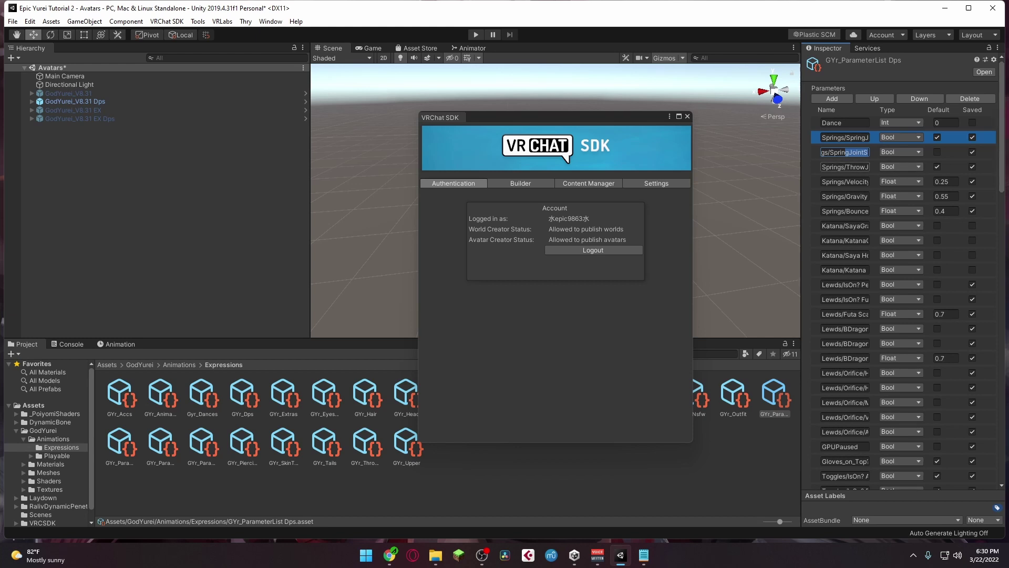
left_click_drag(847, 167, 870, 167)
key("shift+Home")
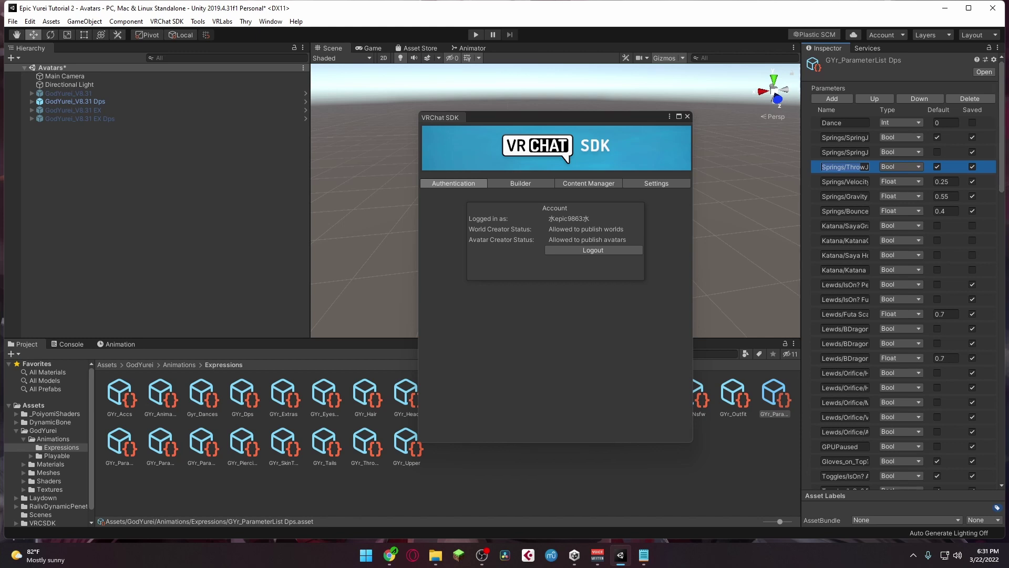
key("Right")
Delete the Springs/Velocity, ThrowJoint, Gravity and Bounce parameters.
left_click(815, 182)
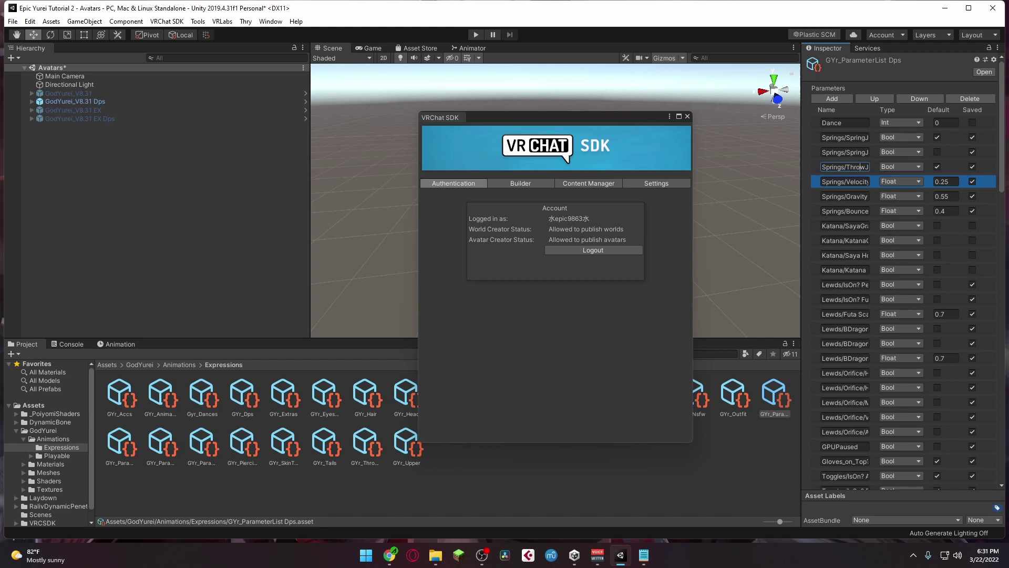
left_click(815, 210)
left_click(814, 181)
left_click(970, 99)
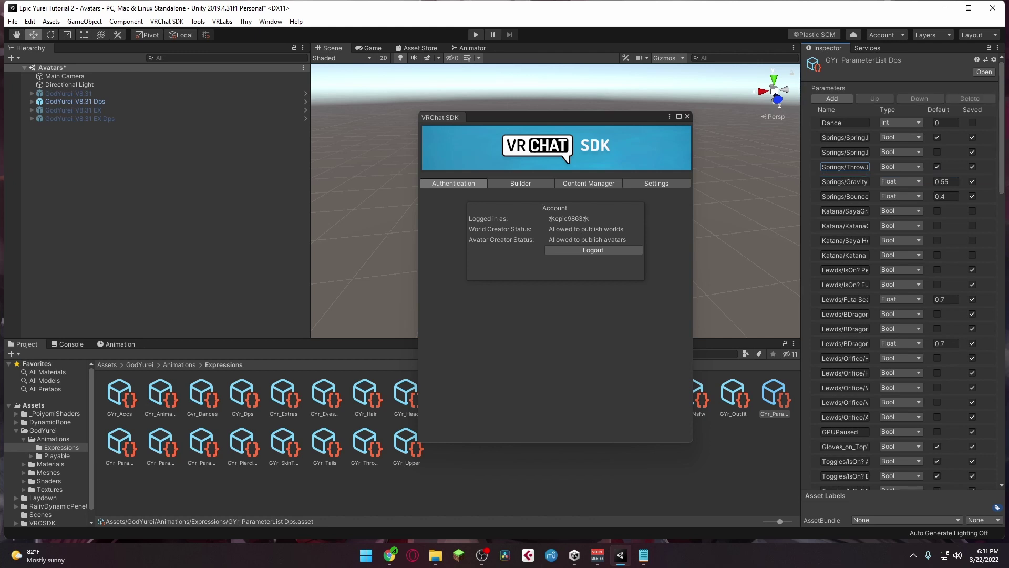
left_click(815, 166)
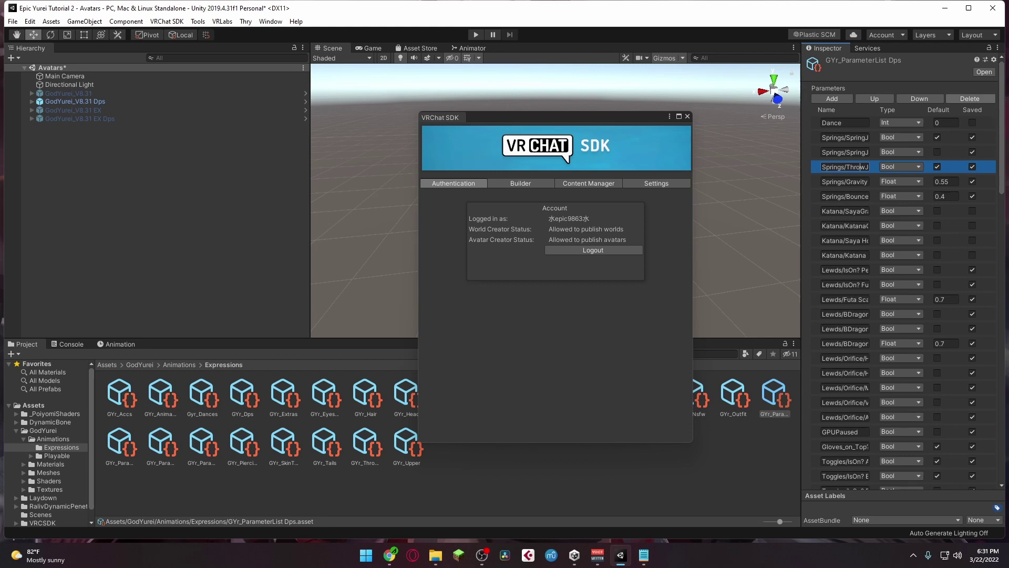
left_click(970, 99)
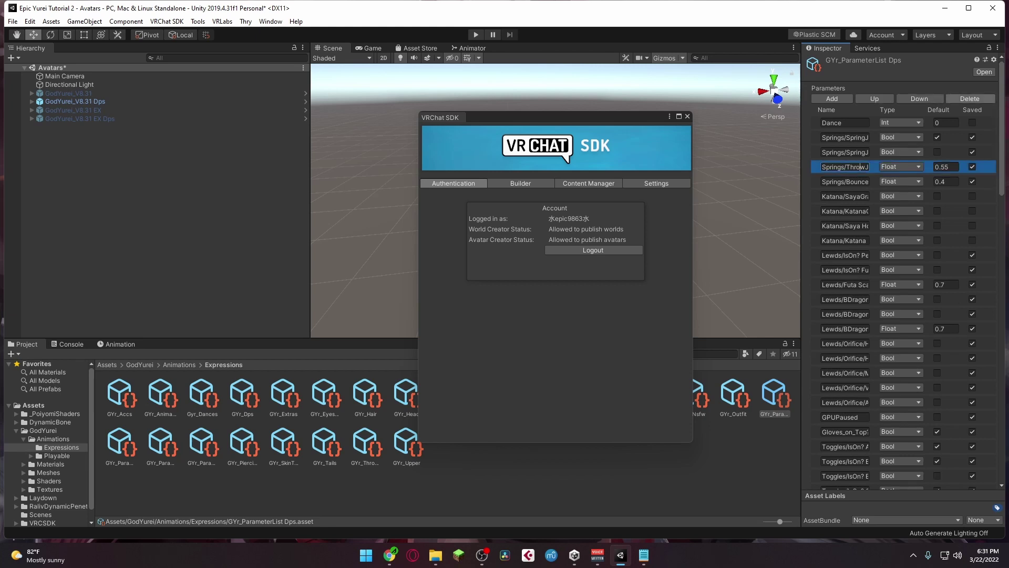
left_click(970, 99)
left_click(970, 99)
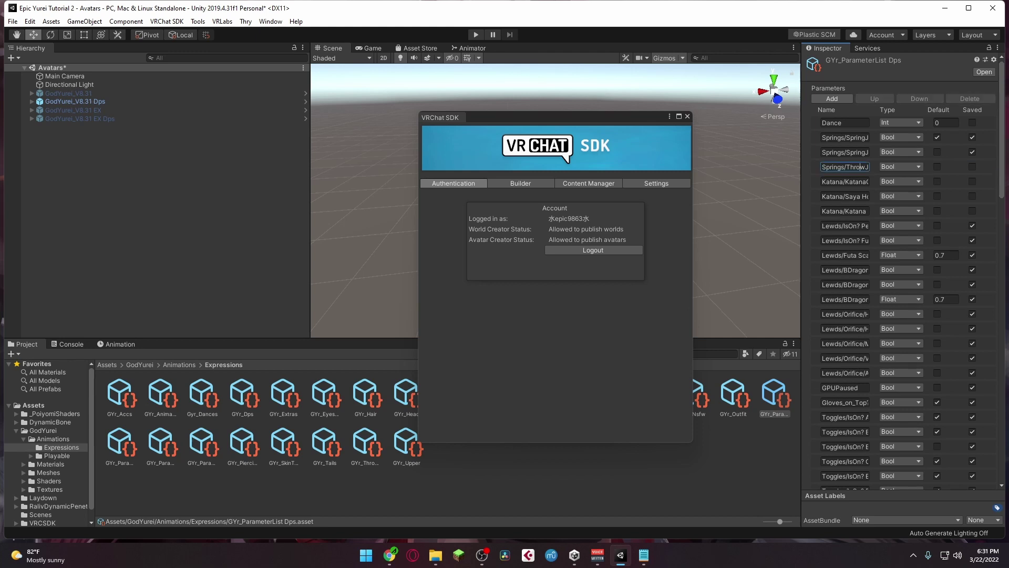
scroll(902, 263, "down", 10)
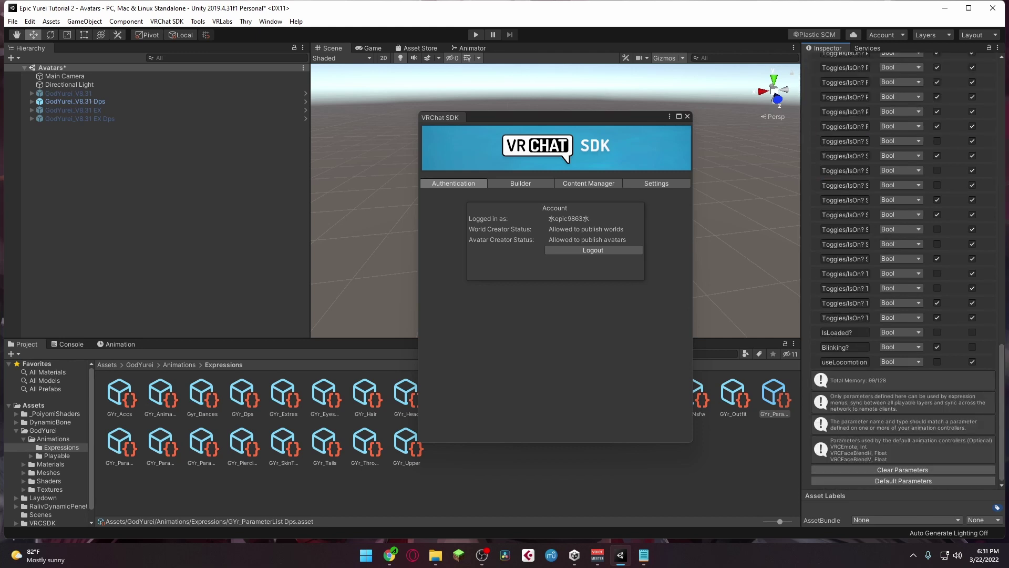
left_click_drag(625, 118, 552, 119)
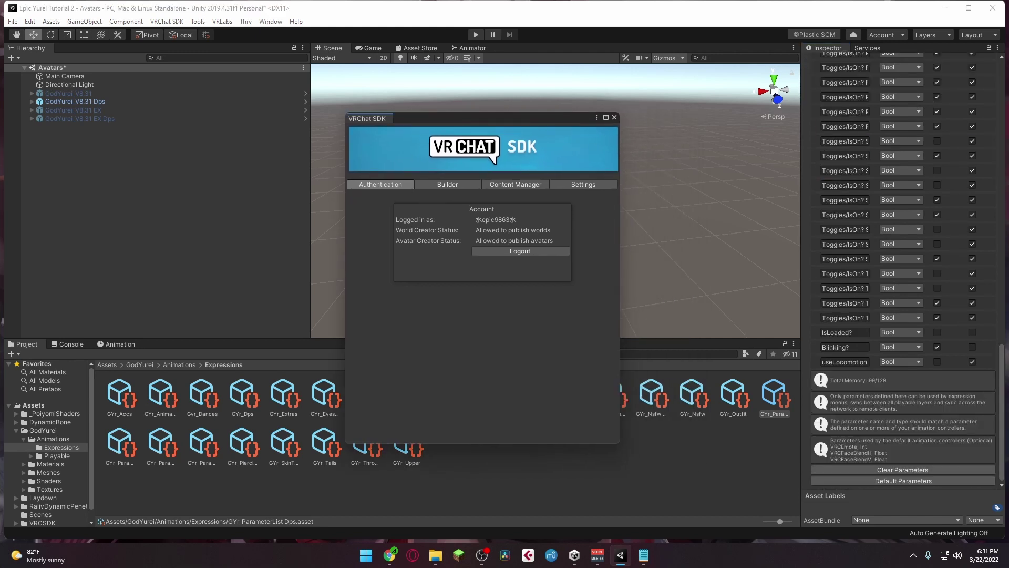
scroll(902, 263, "up", 10)
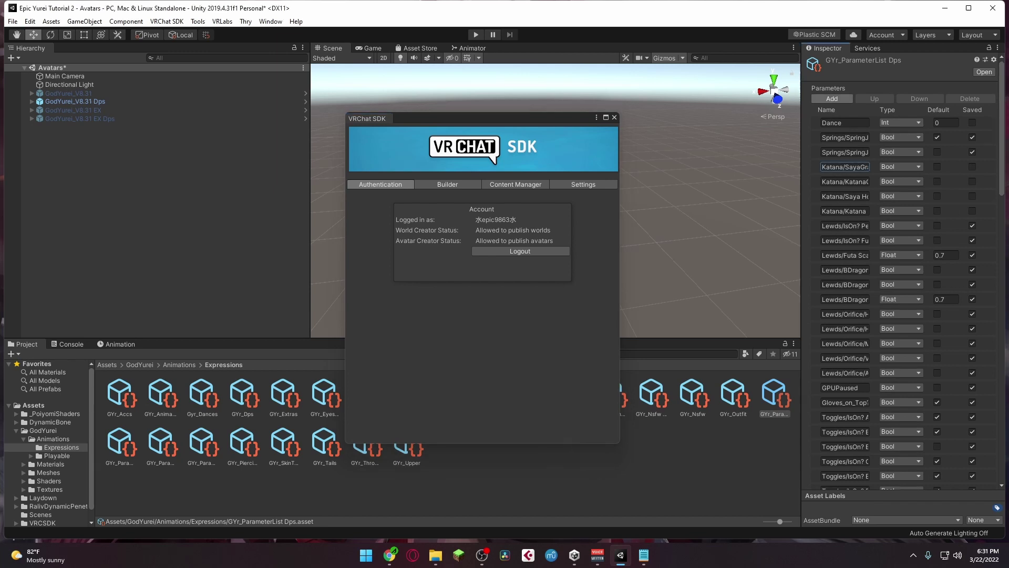
scroll(902, 263, "down", 10)
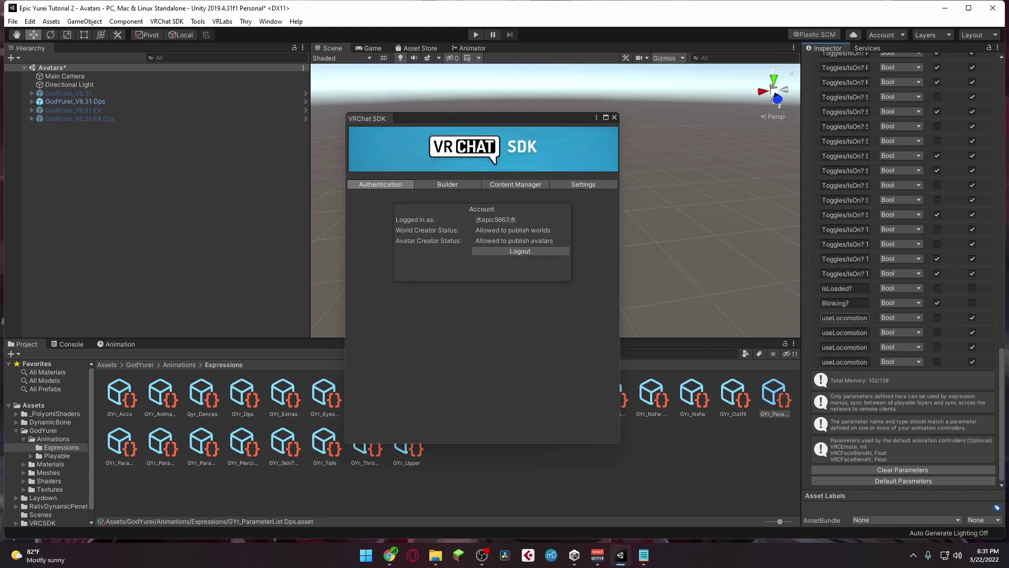
scroll(901, 263, "up", 15)
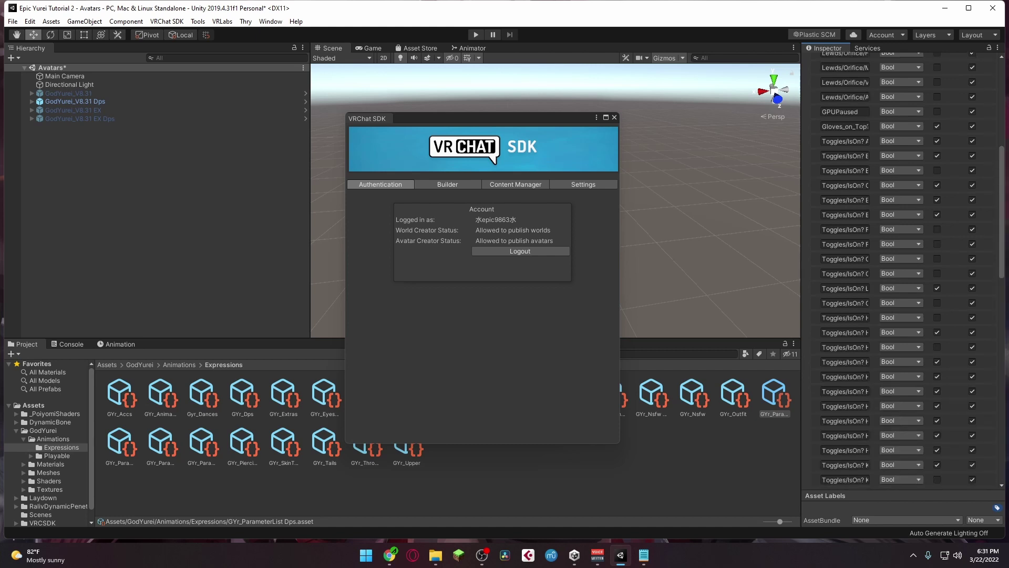
scroll(844, 182, "down", 15)
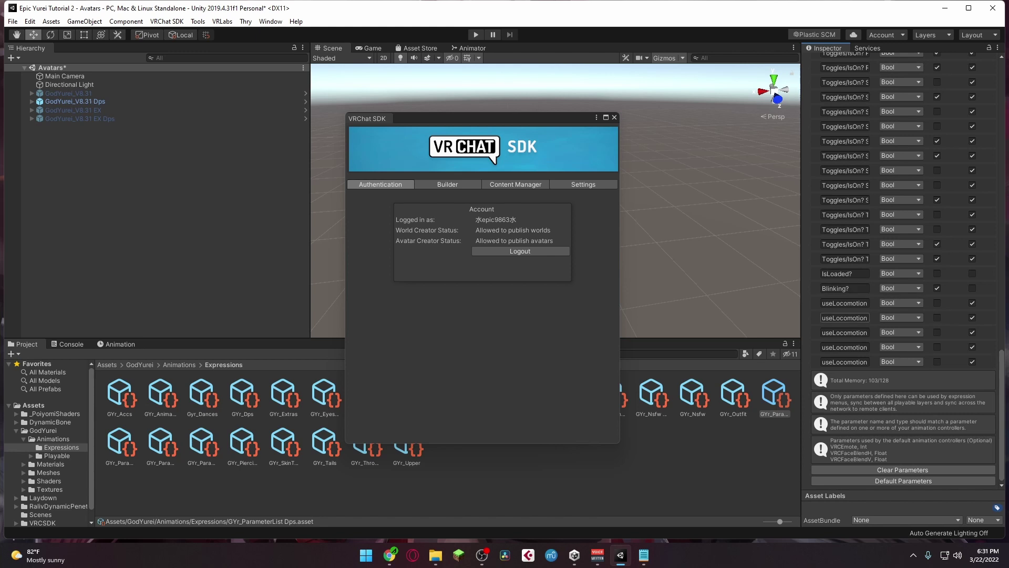
Rename the second useLocomotion parameter to SittingAnim, make it an unsaved Int.
left_click(844, 317)
type("SittingANim")
key("BackSpace")
key("BackSpace")
key("BackSpace")
type("nim")
left_click(899, 318)
left_click(900, 330)
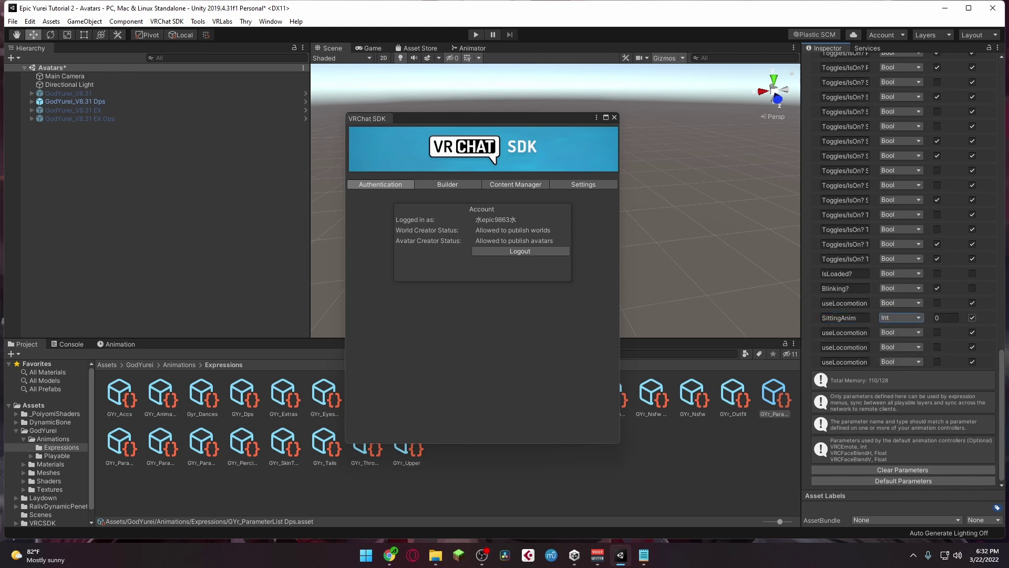
left_click(973, 317)
Rename the next useLocomotion parameter to PoseSpace.
left_click(865, 332)
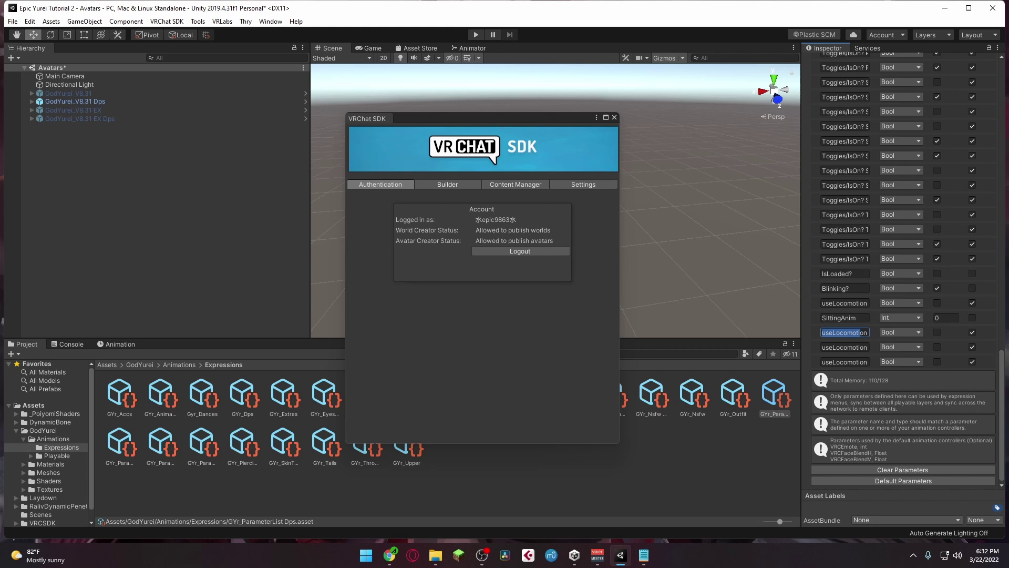
key("BackSpace")
type("PoseSapc")
key("BackSpace")
key("BackSpace")
key("BackSpace")
type("pace")
Rename the next useLocomotion parameter to PlaySpace, make it an unsaved Float.
left_click(845, 347)
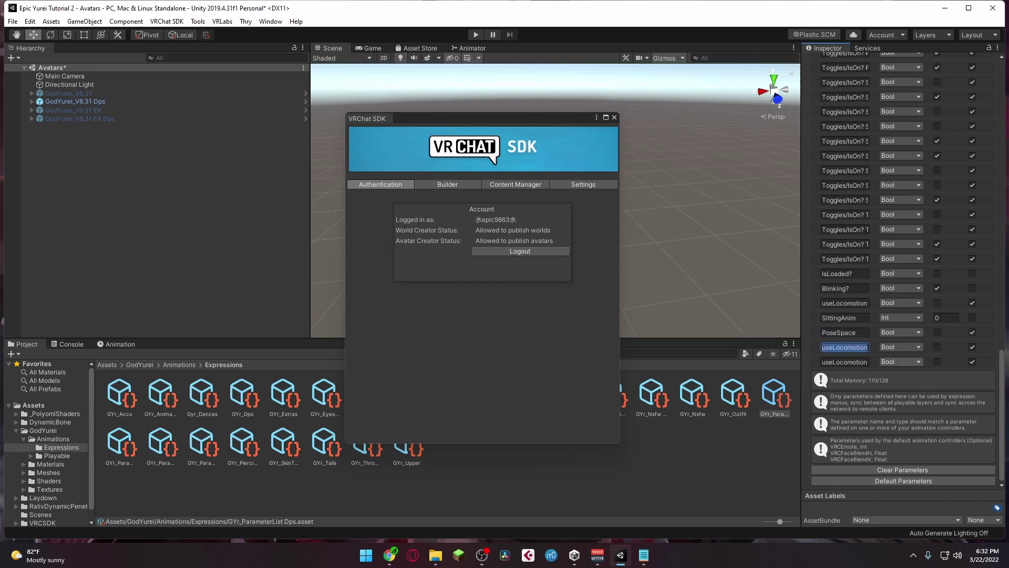
key("BackSpace")
type("PlaySpace")
left_click(900, 347)
left_click(896, 370)
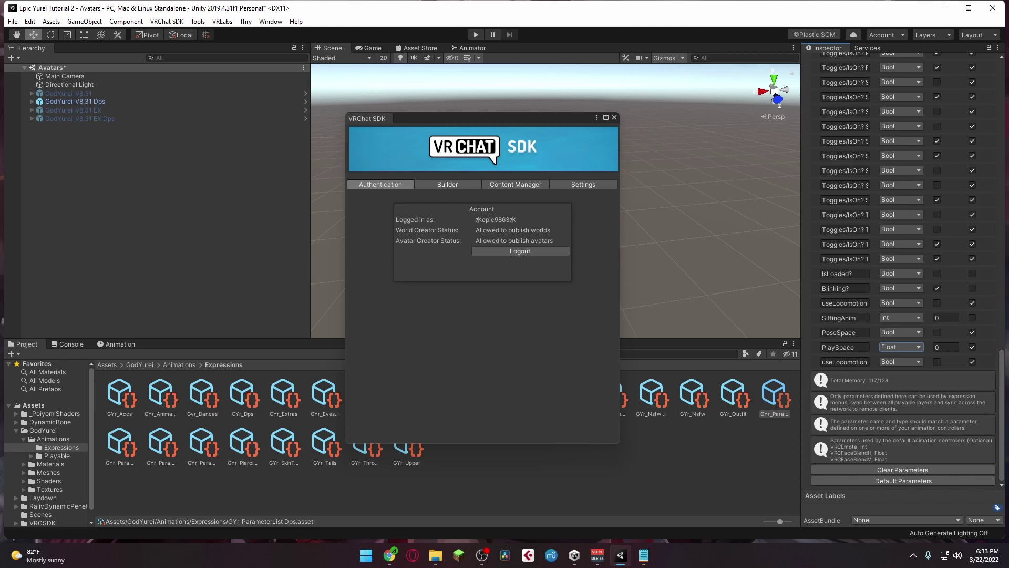
left_click(972, 347)
Rename the last useLocomotion parameter to 'Reset Pose' and move the SDK window aside.
left_click(845, 362)
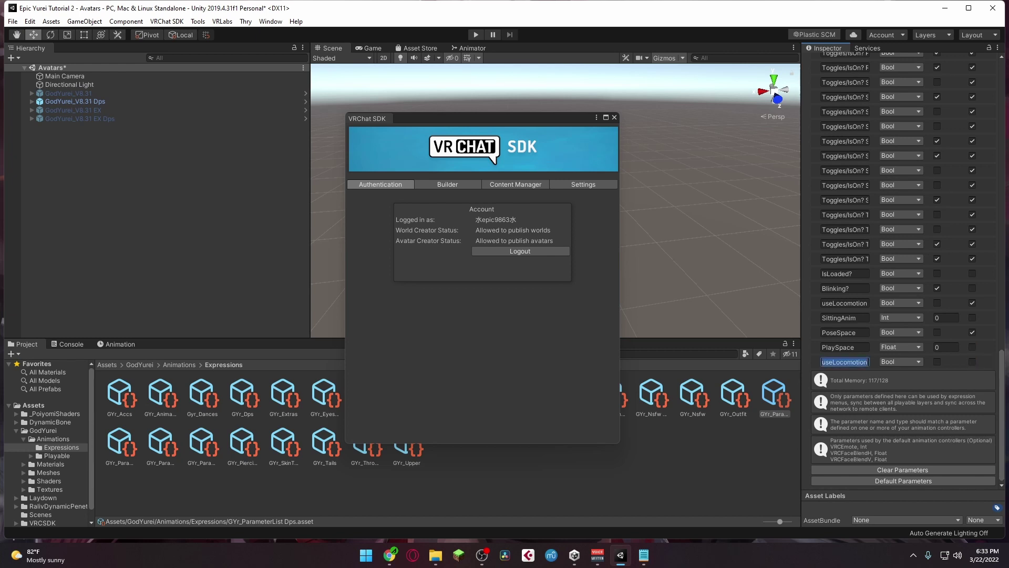
type("Reset Pose")
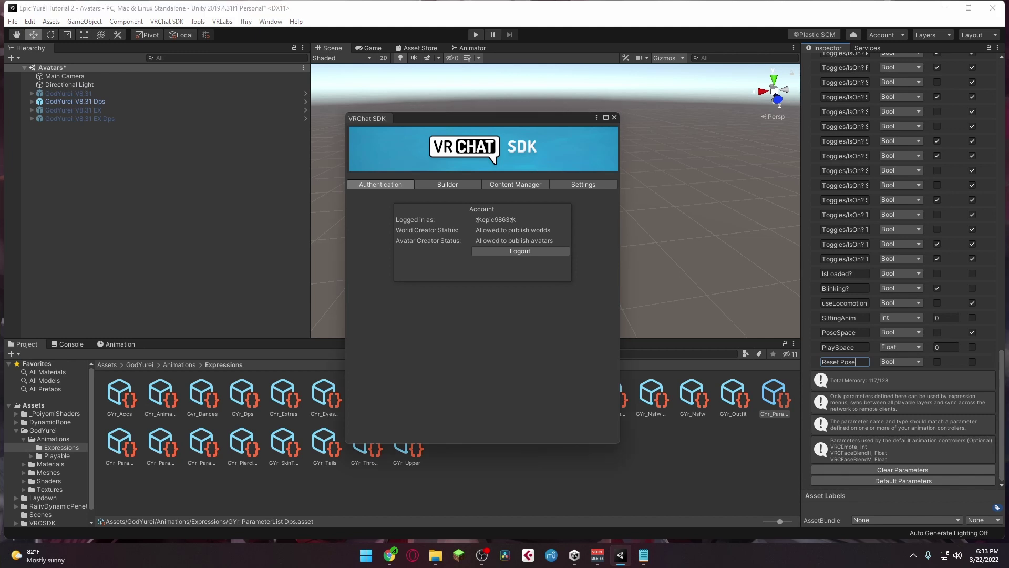
left_click_drag(553, 117, 687, 45)
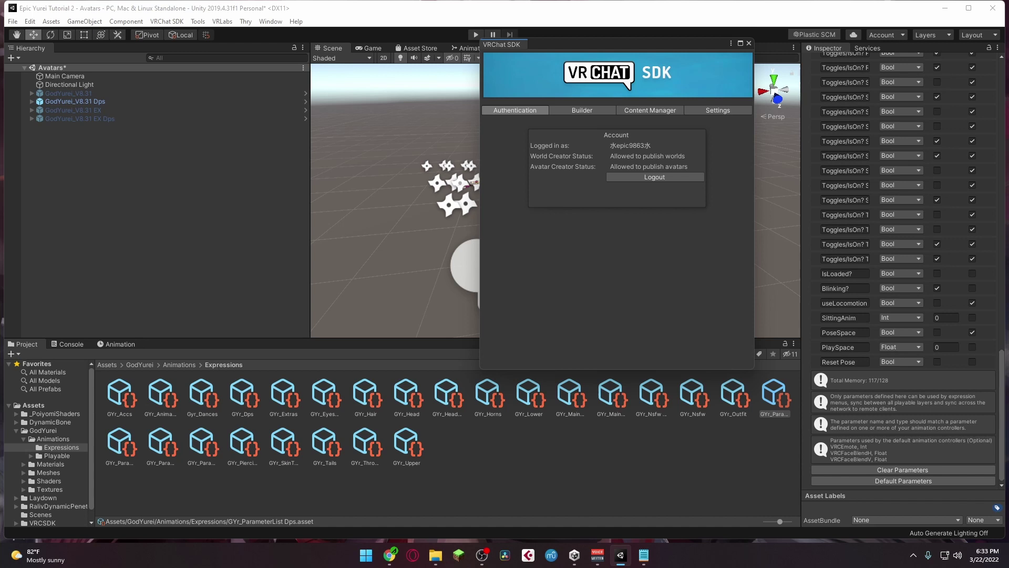
Open the GodYurei_V8.31 Dps avatar's main expressions menu and check the Skin Tones control.
left_click(75, 102)
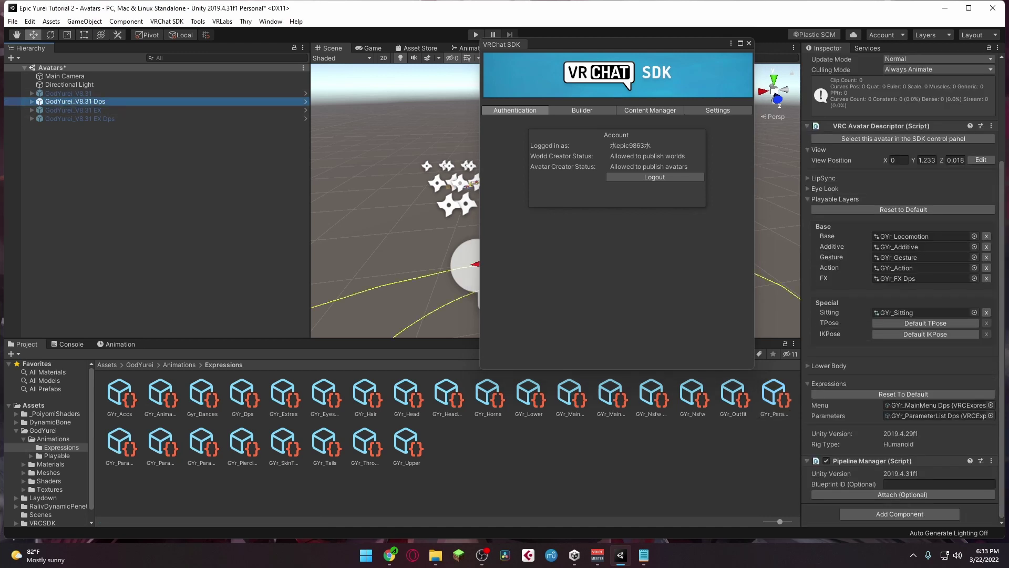
double_click(935, 404)
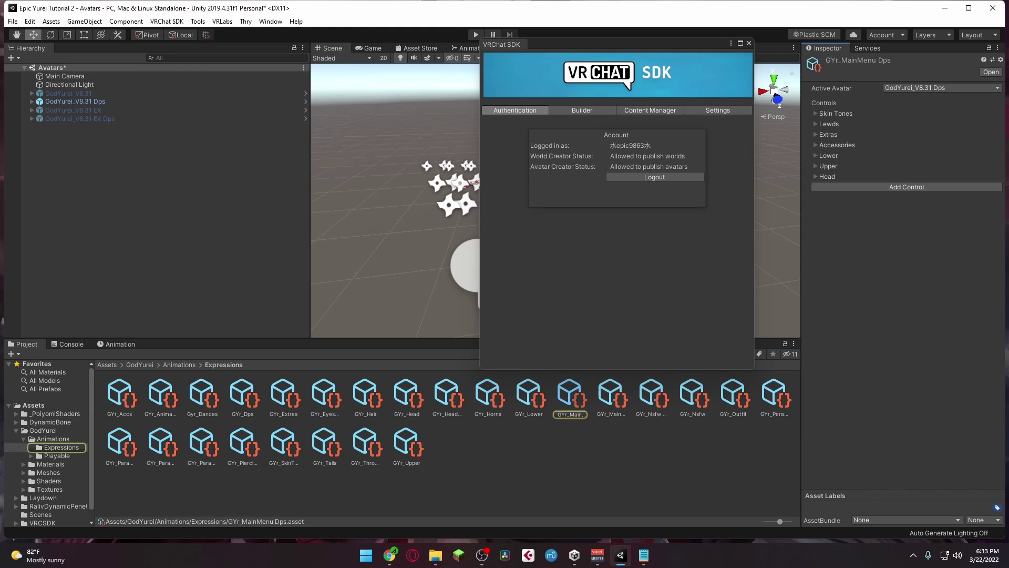
left_click(835, 114)
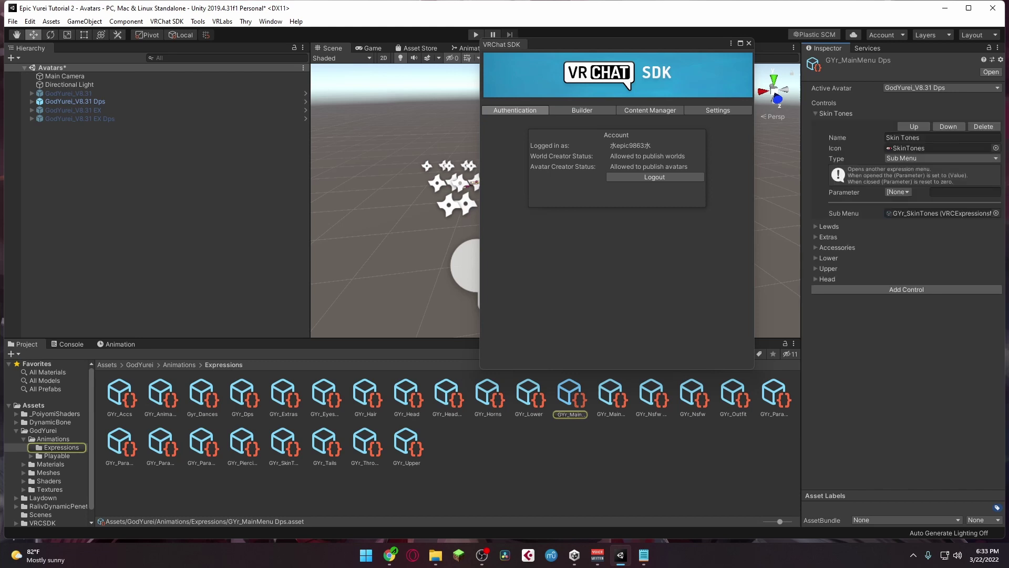
left_click(835, 113)
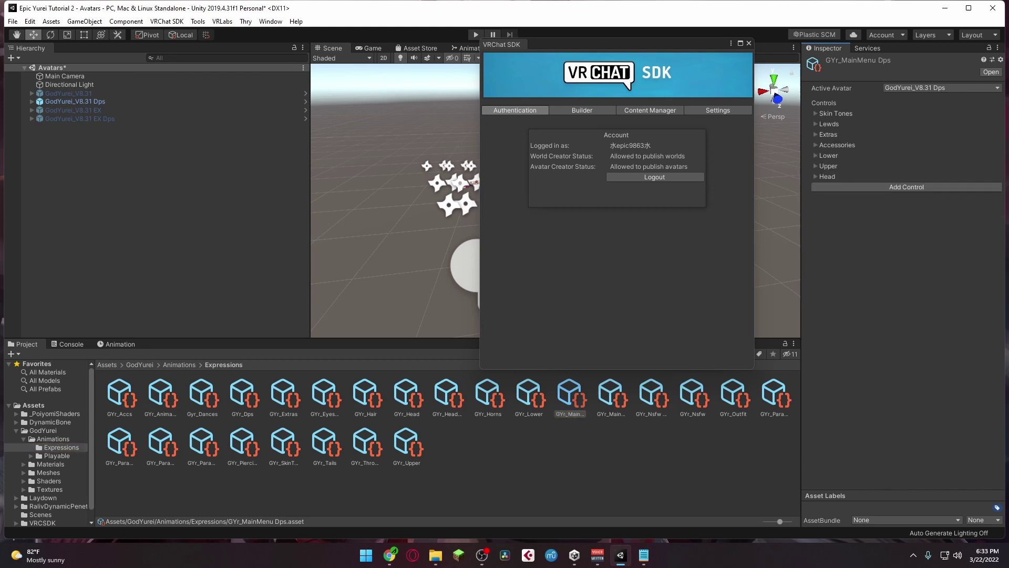
Open the Extras submenu, delete its Throw Settings control, and check the Animations control.
left_click(828, 134)
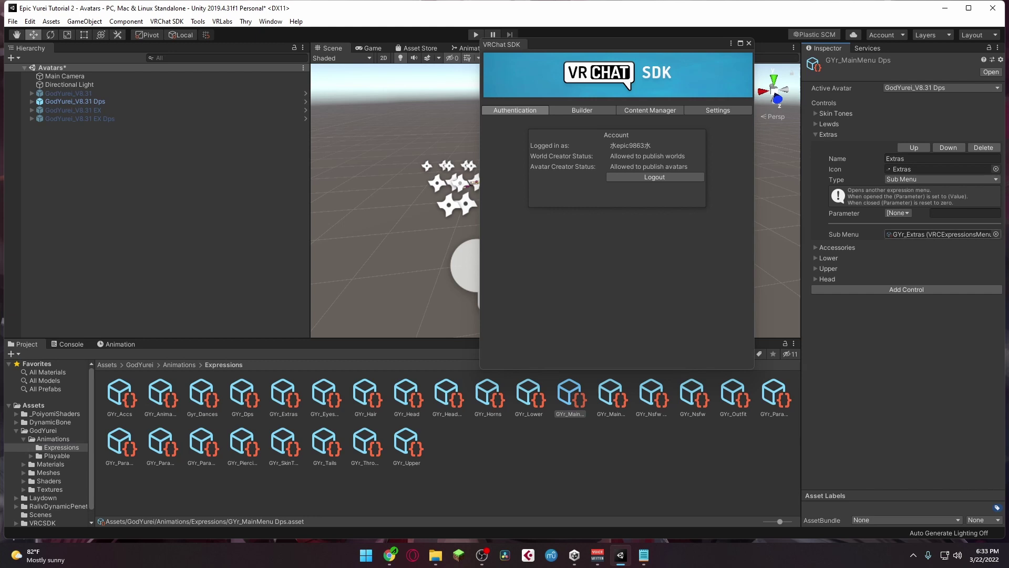
double_click(941, 233)
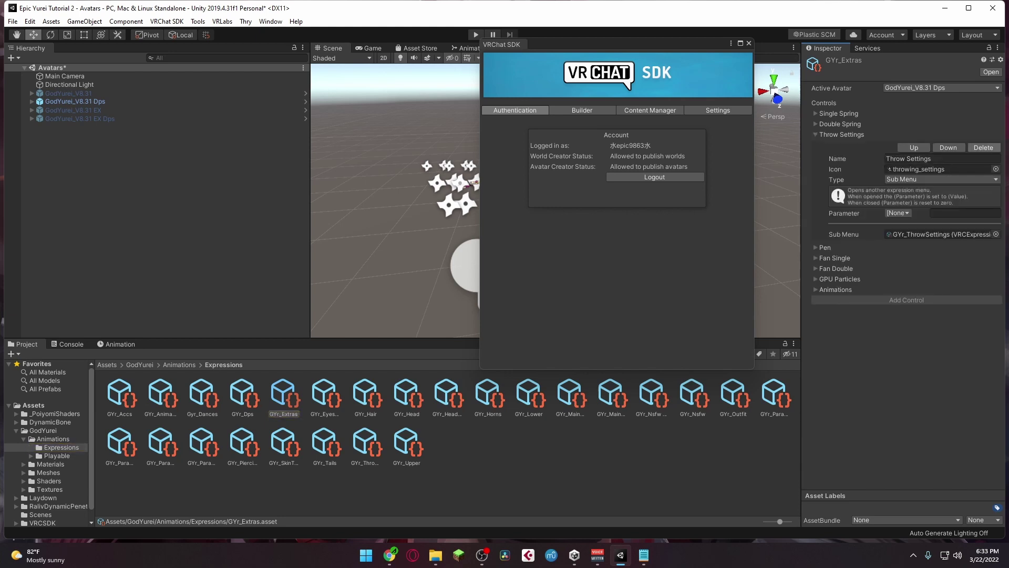
left_click(984, 147)
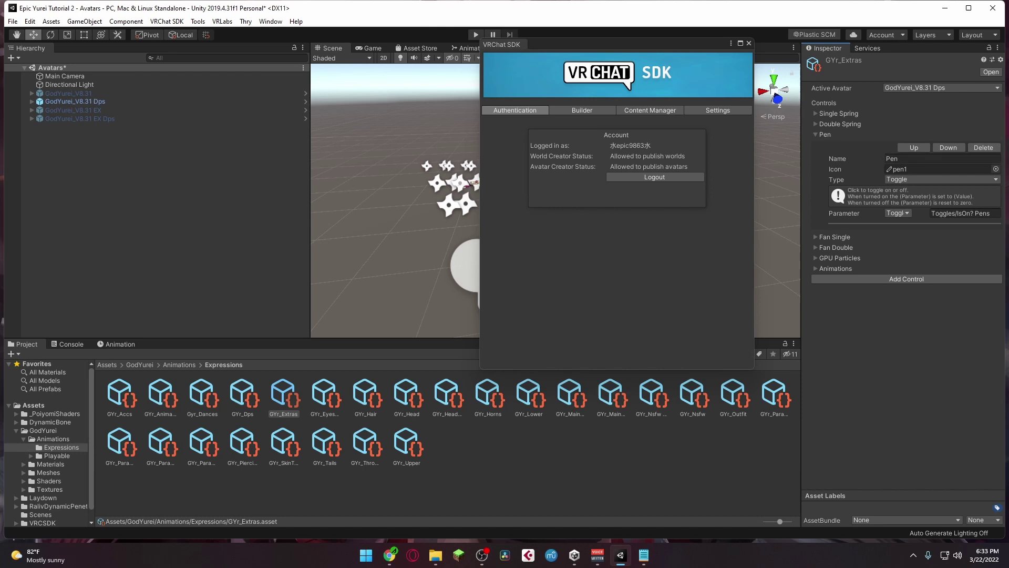
left_click(836, 268)
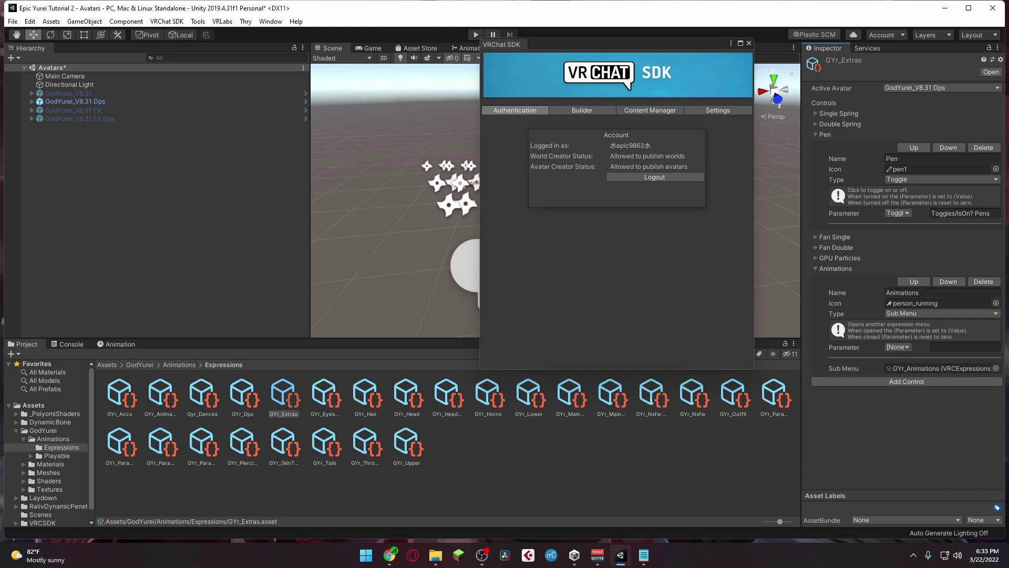
left_click(824, 134)
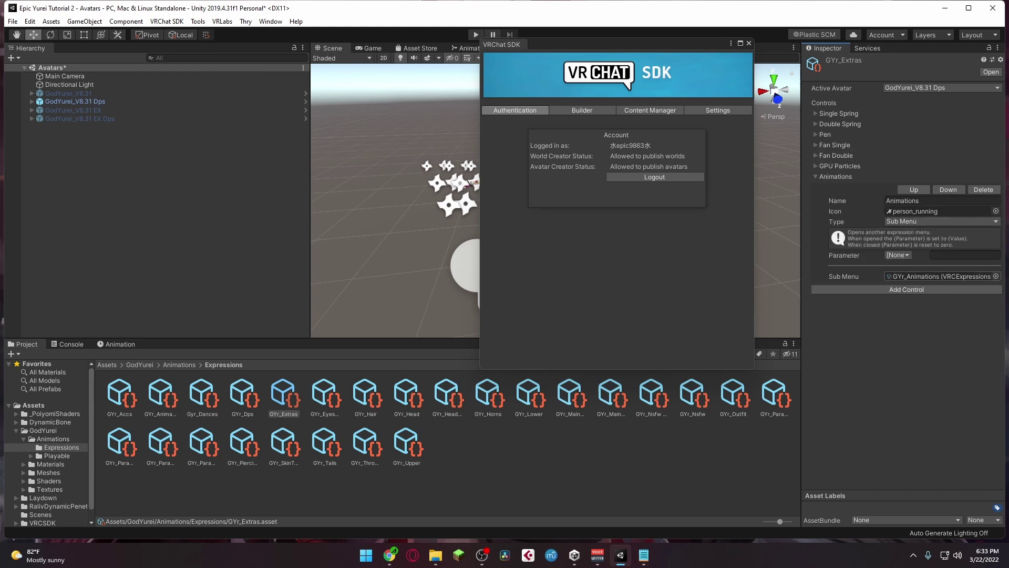
Add a new control named Lay/Sit to the GYr_Animations menu.
double_click(941, 276)
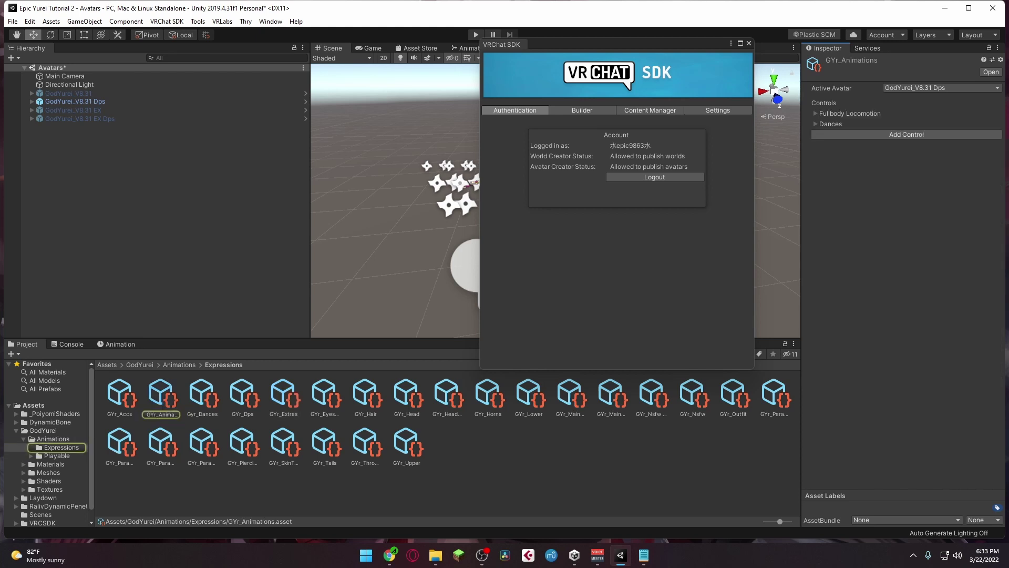
left_click(906, 134)
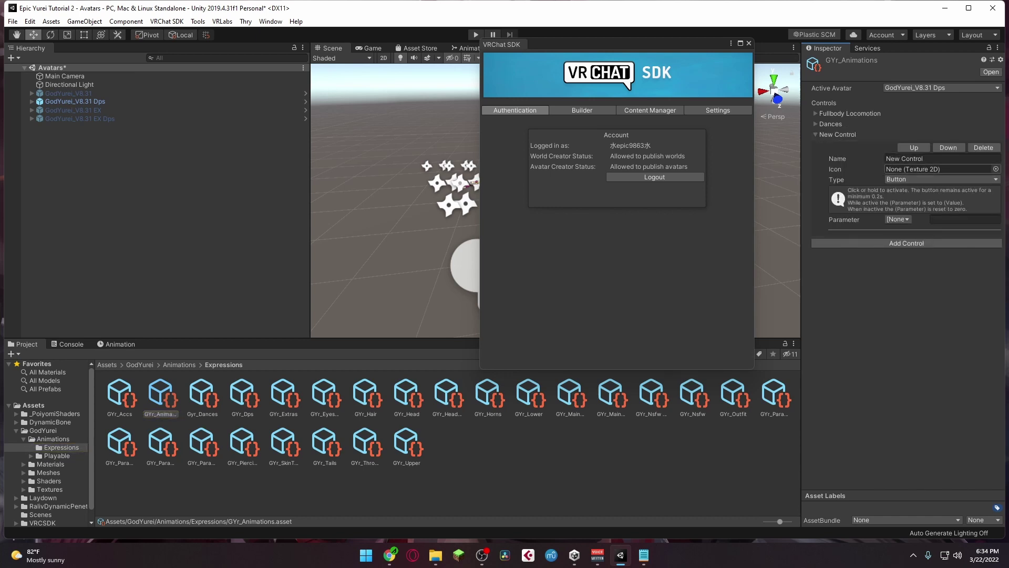
left_click(904, 158)
type("Lay")
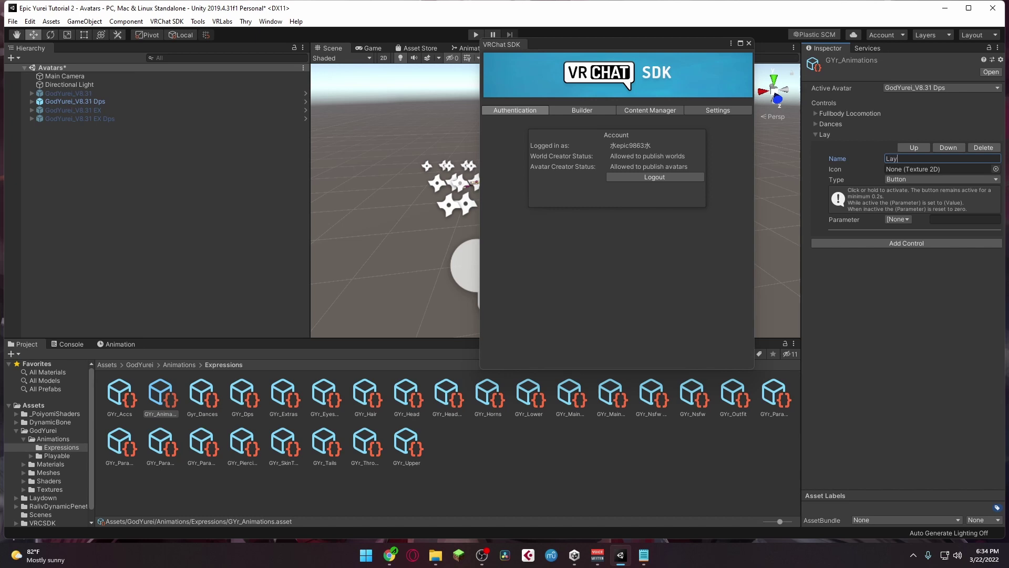
type("/Sit")
Make Lay/Sit a Sub Menu control linked to SubMenu_Laydown.
left_click(941, 180)
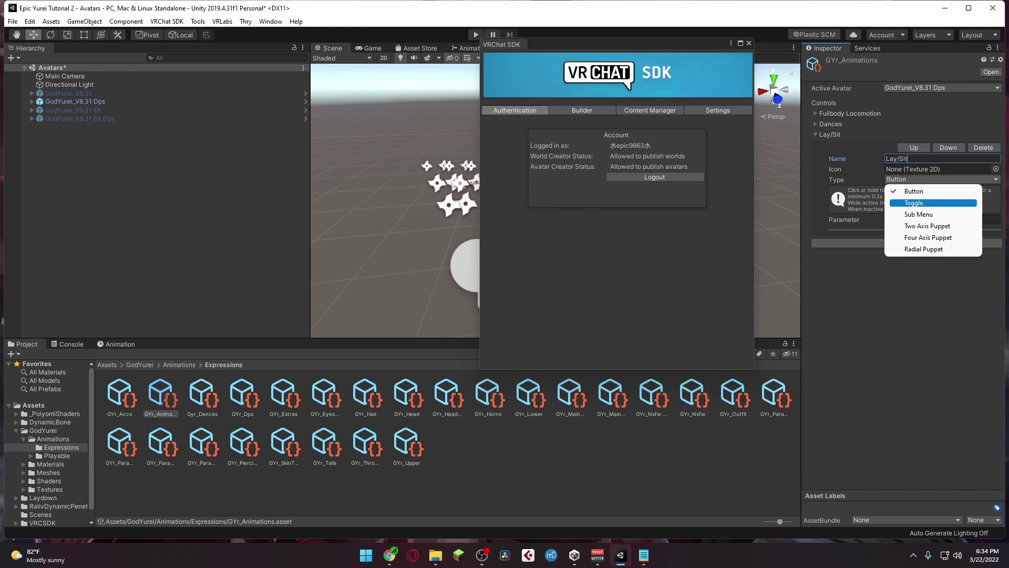
key("Return")
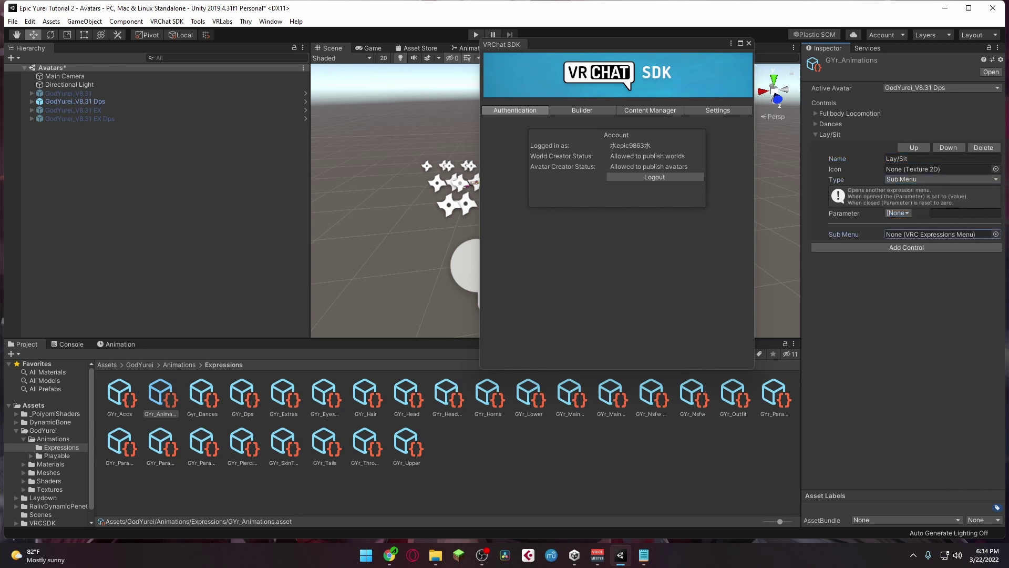
left_click(995, 234)
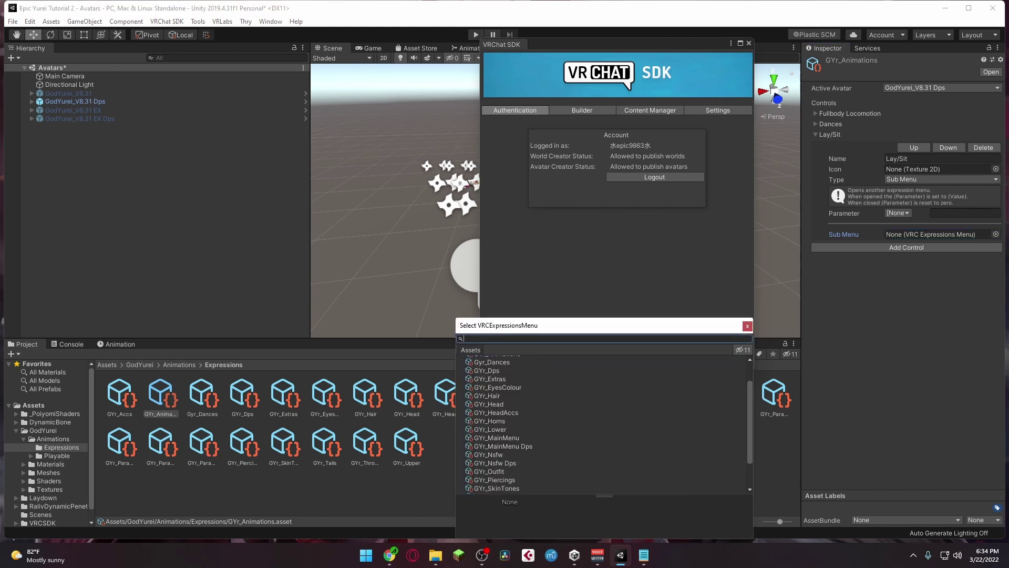
scroll(604, 424, "down", 2)
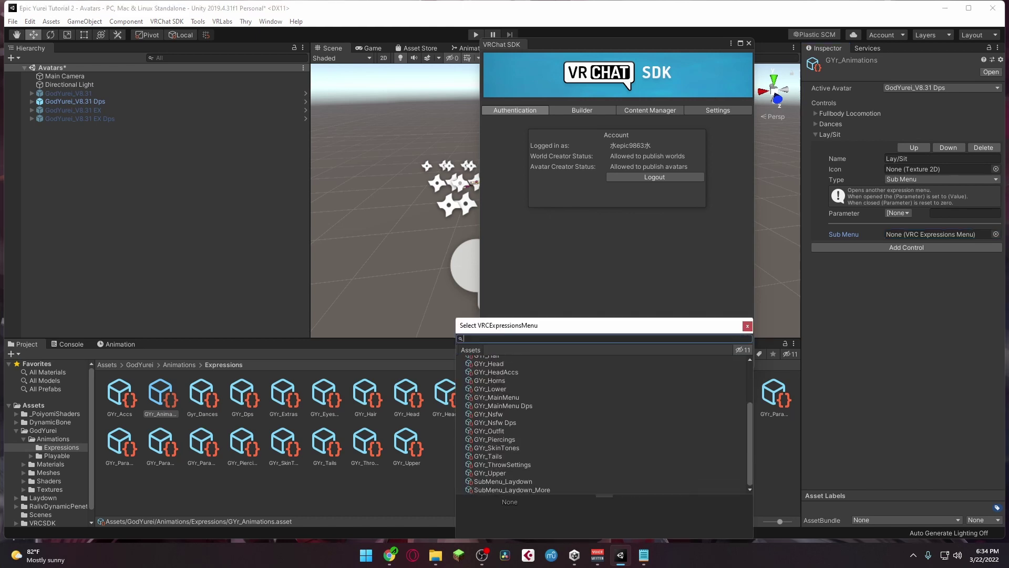
left_click(503, 481)
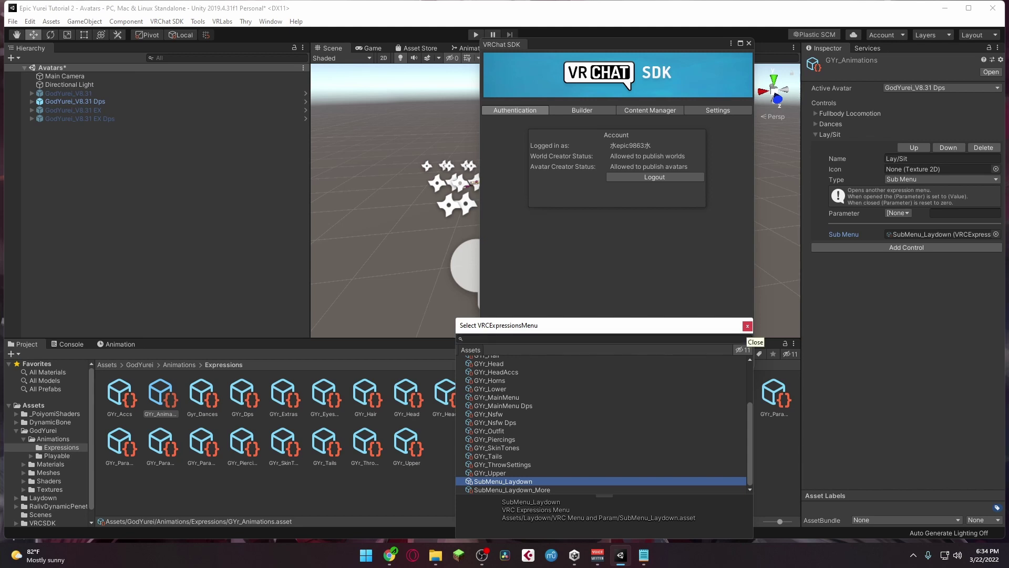
left_click(746, 326)
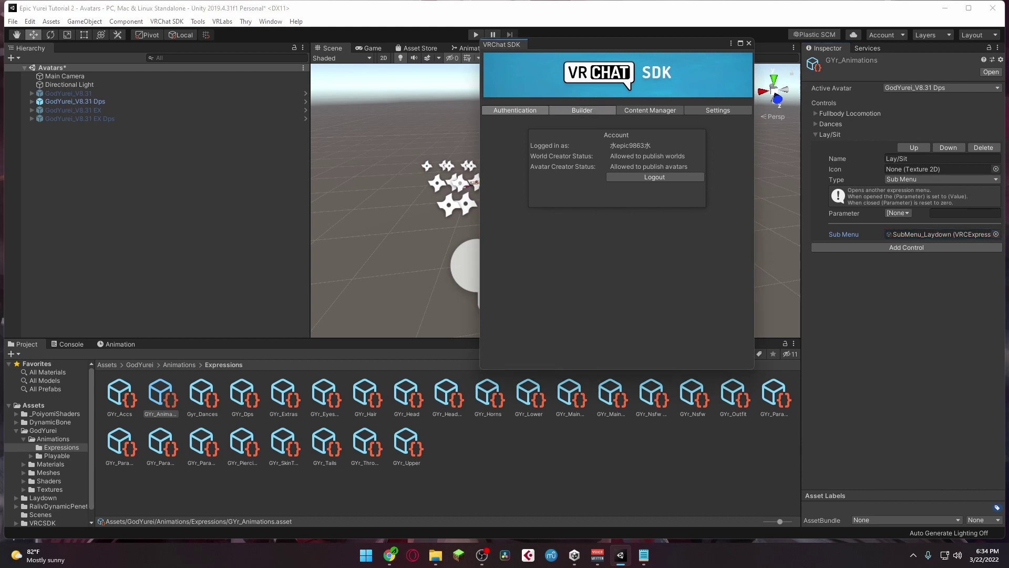
Rename 'Reset Pose' to 'ResetPose' in the GYr_ParameterList Dps asset.
left_click(582, 109)
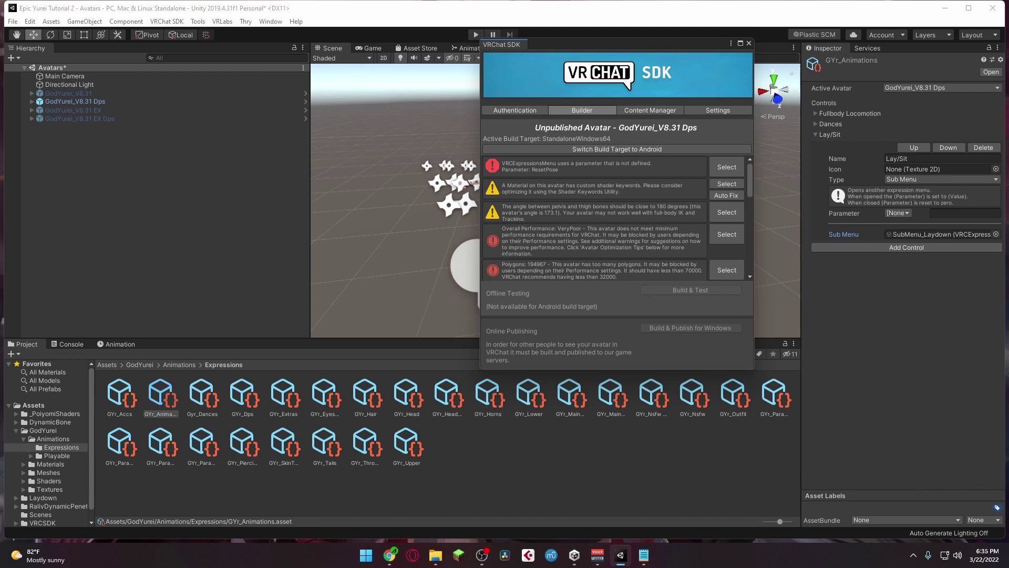
left_click(76, 102)
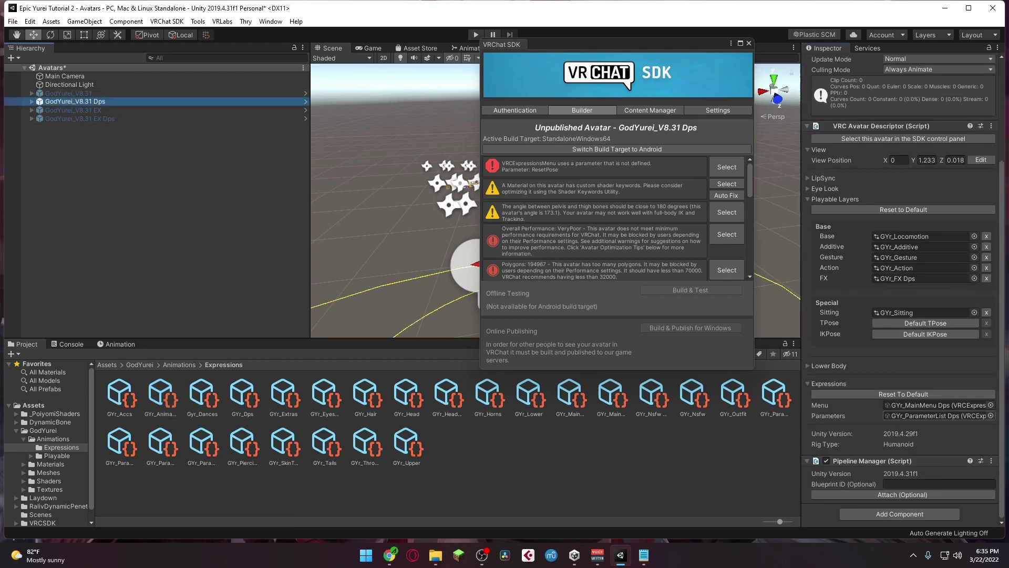
left_click(939, 415)
double_click(938, 415)
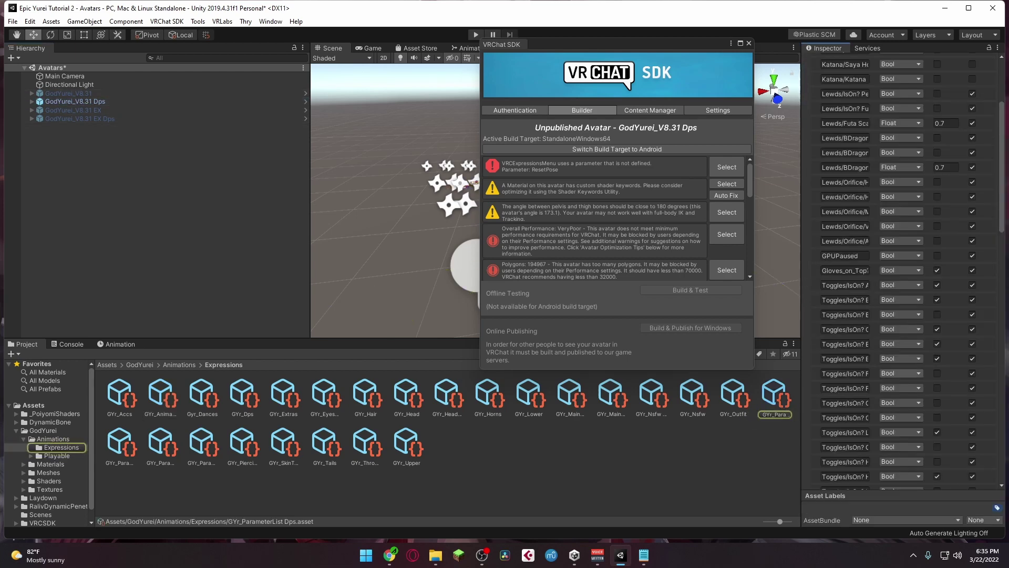
scroll(902, 262, "down", 10)
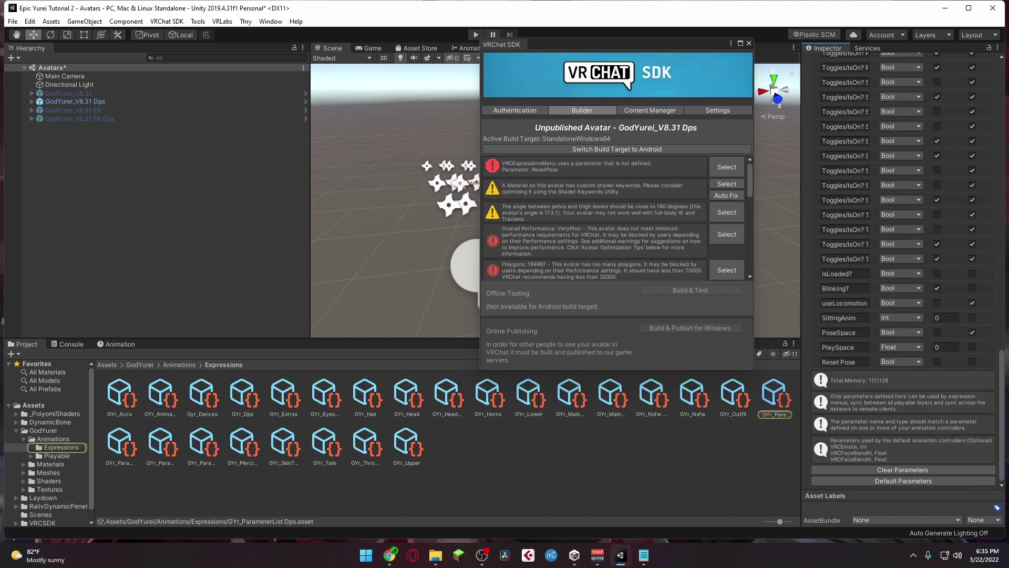
left_click(839, 362)
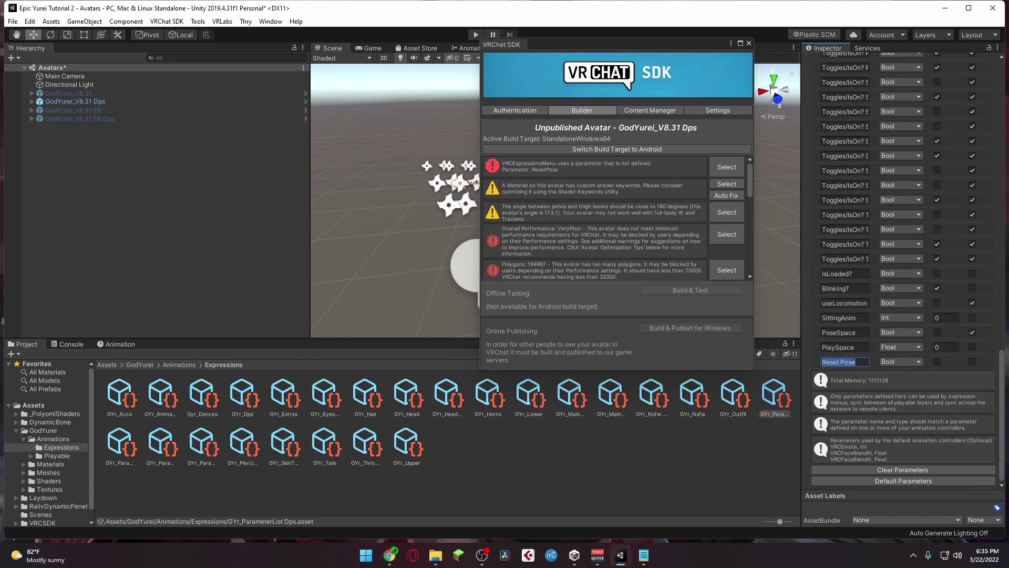
left_click(841, 362)
key("BackSpace")
key("Return")
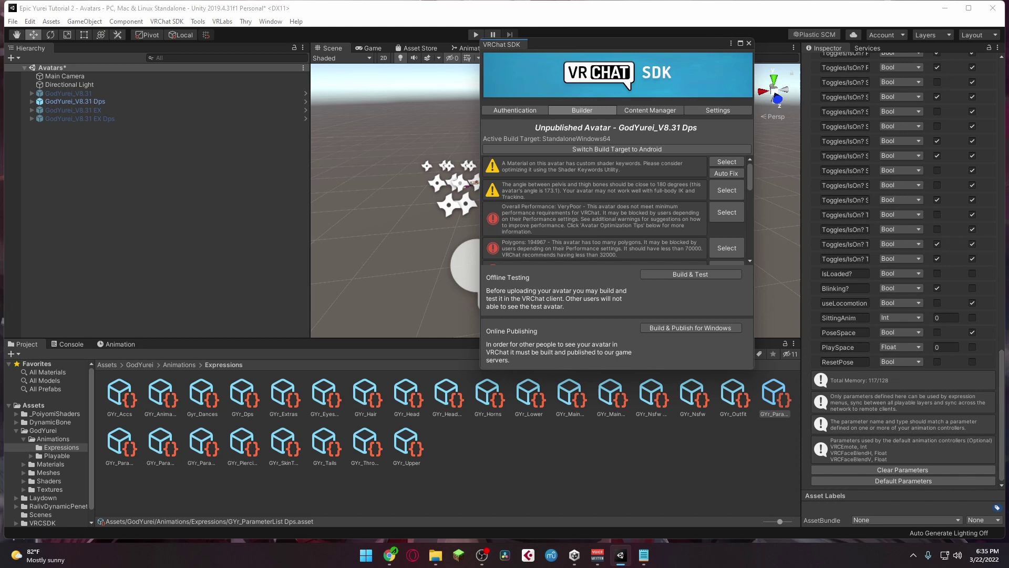
Build and publish the avatar for Windows, accepting the material locking.
left_click_drag(501, 44, 450, 90)
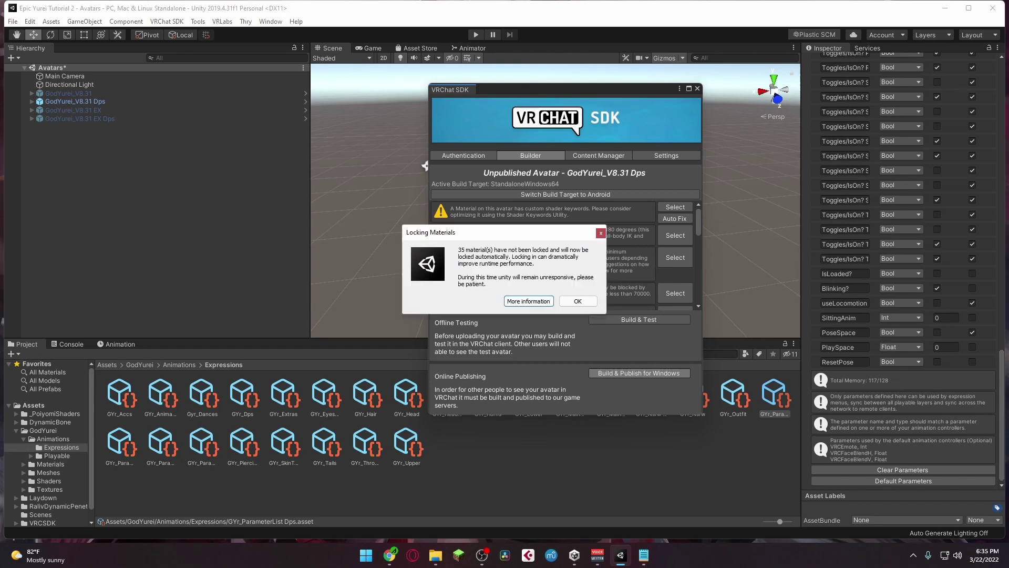
left_click(577, 301)
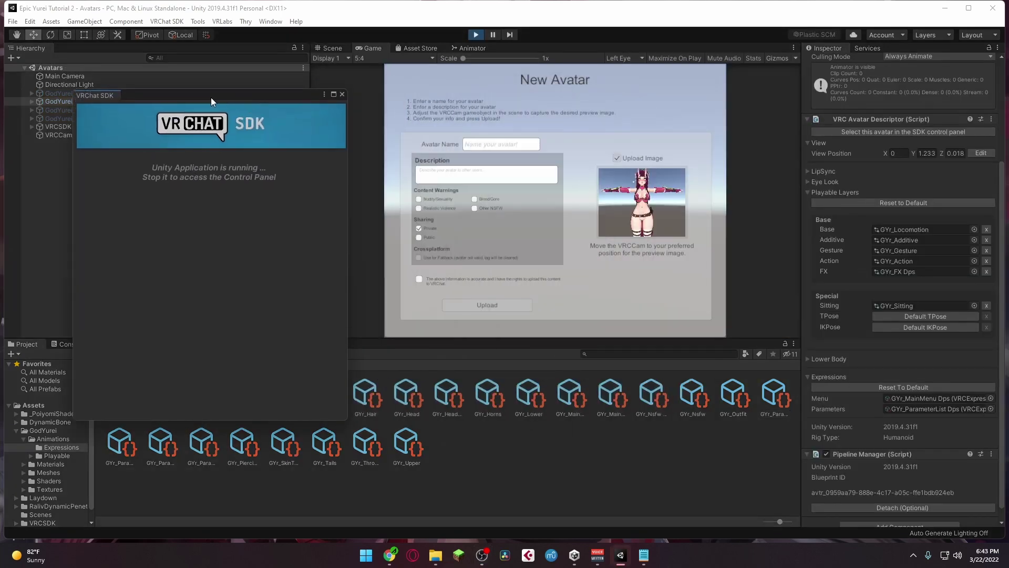
Upload the avatar as 'Epic Yurei Tutorial 2' with description 'Yurei', confirming accuracy.
left_click_drag(212, 98, 196, 92)
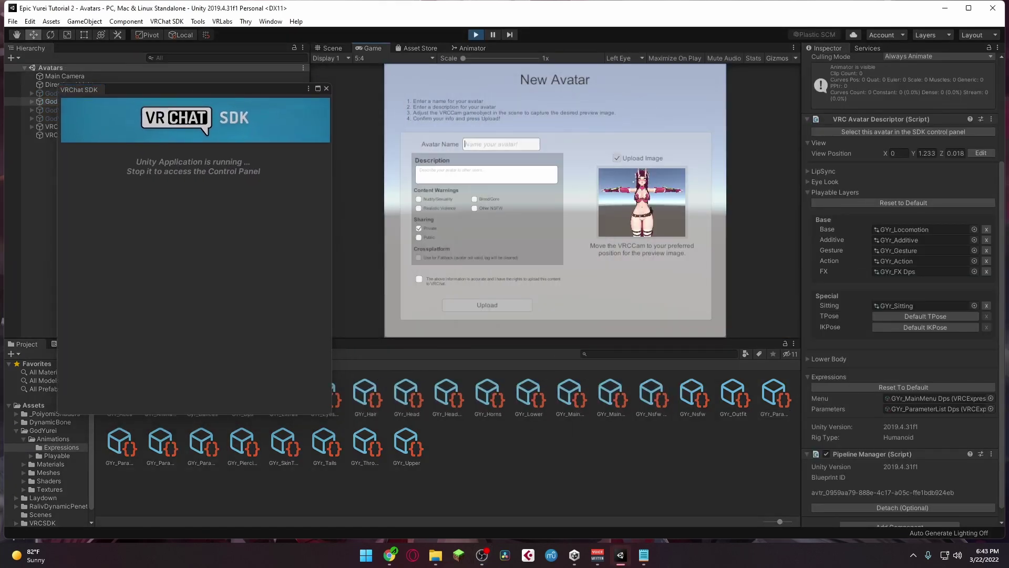
type("Epic Yurei Tutorial 2")
left_click(486, 174)
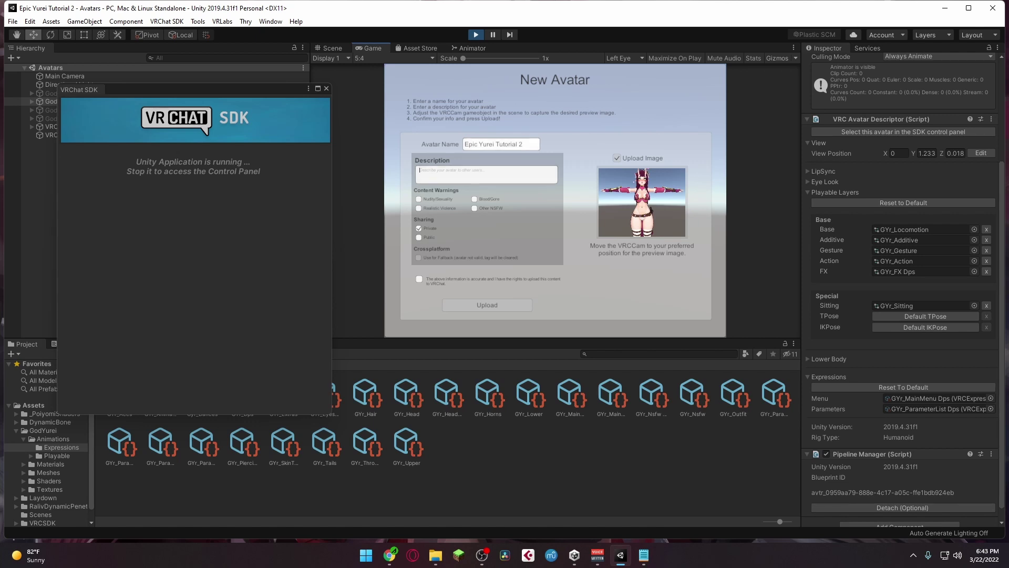
type("Yurei")
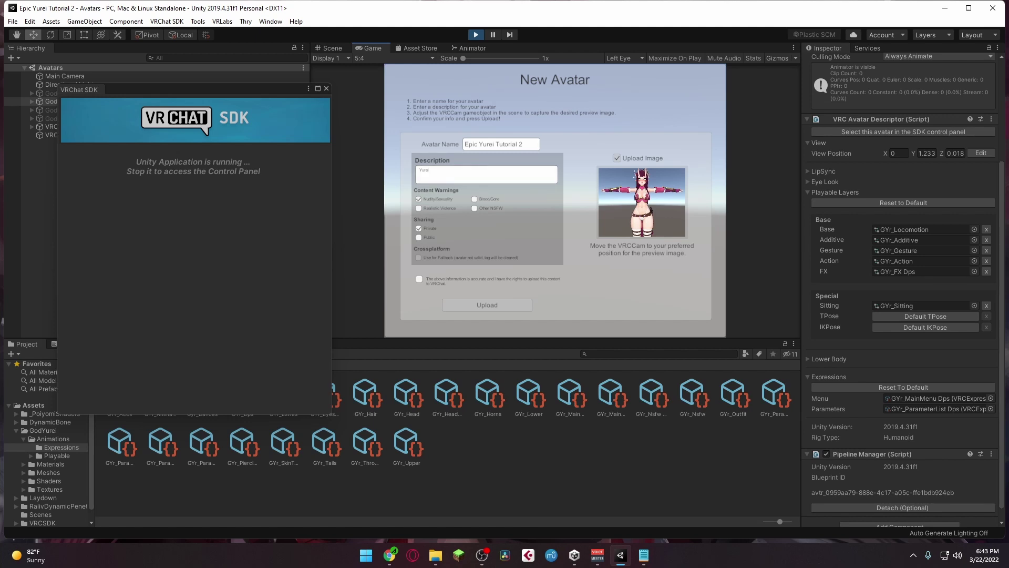
left_click(419, 278)
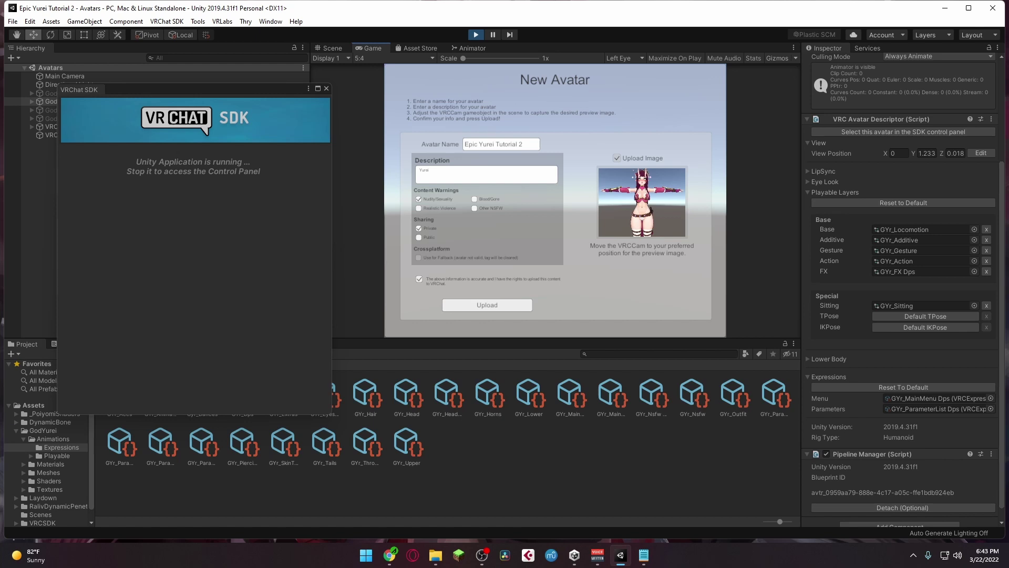
left_click(488, 305)
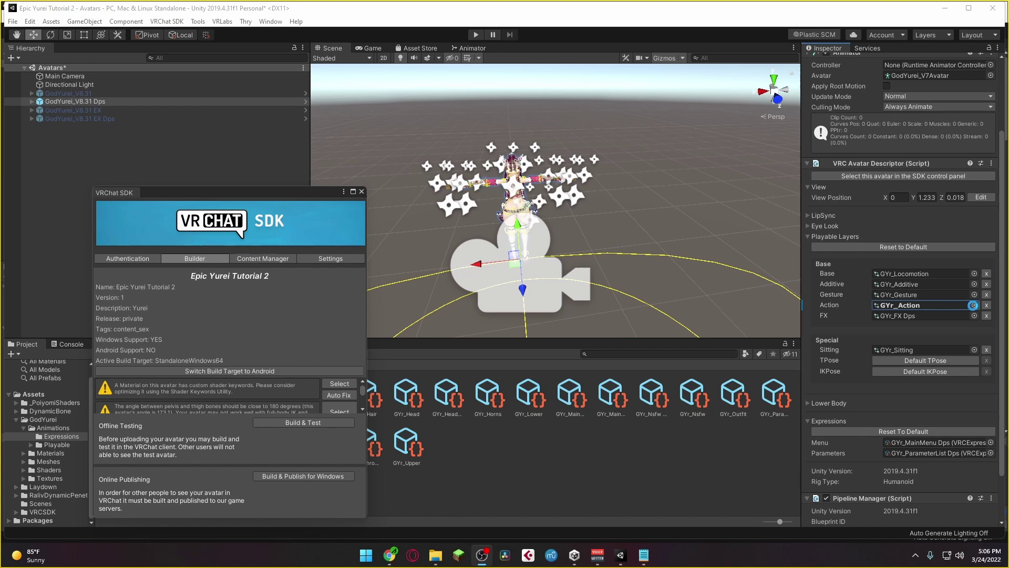
Assign ActionLayer_Laydown_Pose-Multiple as the Avatar Descriptor's Action layer controller.
left_click(973, 305)
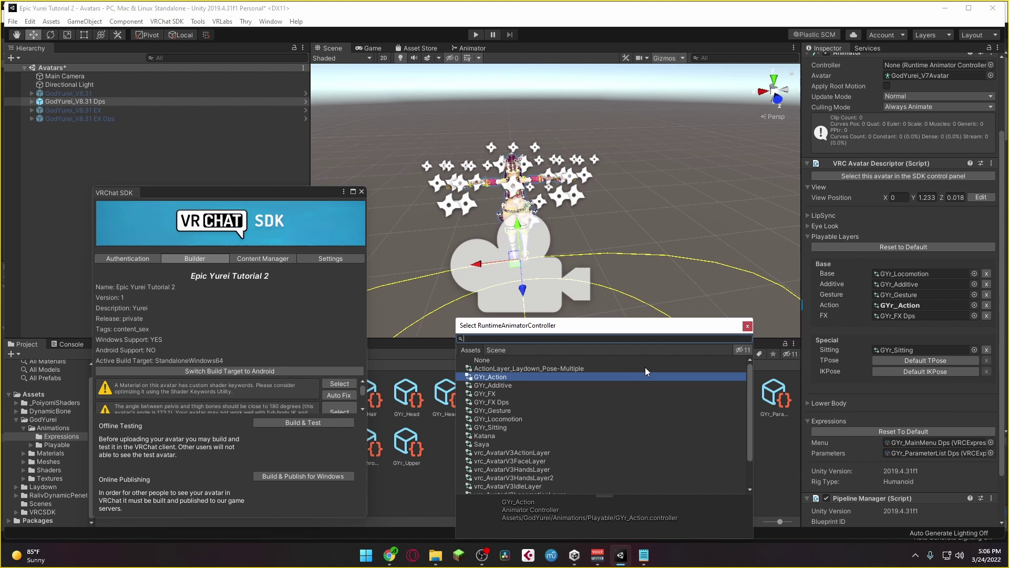
left_click(628, 368)
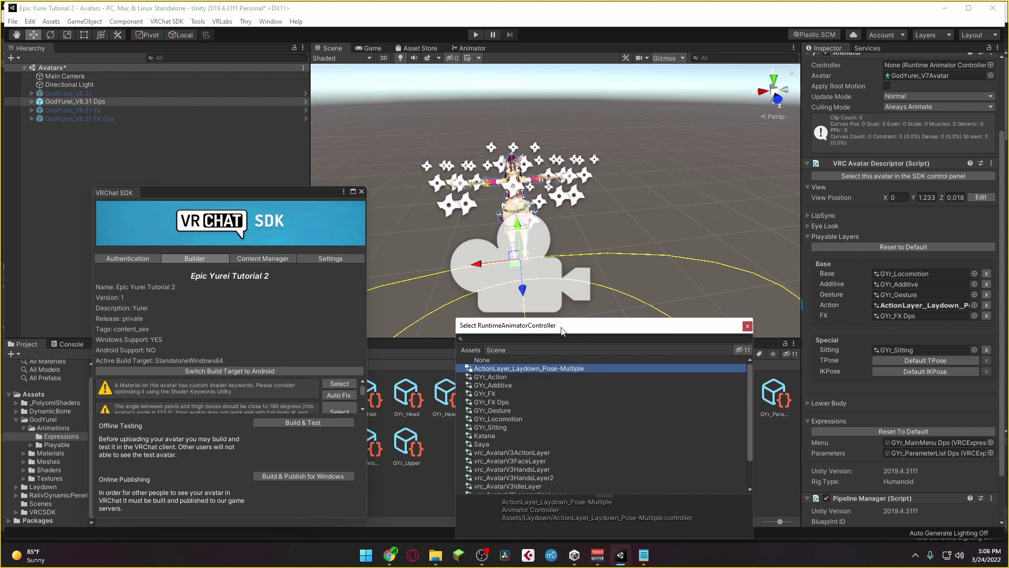
left_click_drag(561, 326, 579, 301)
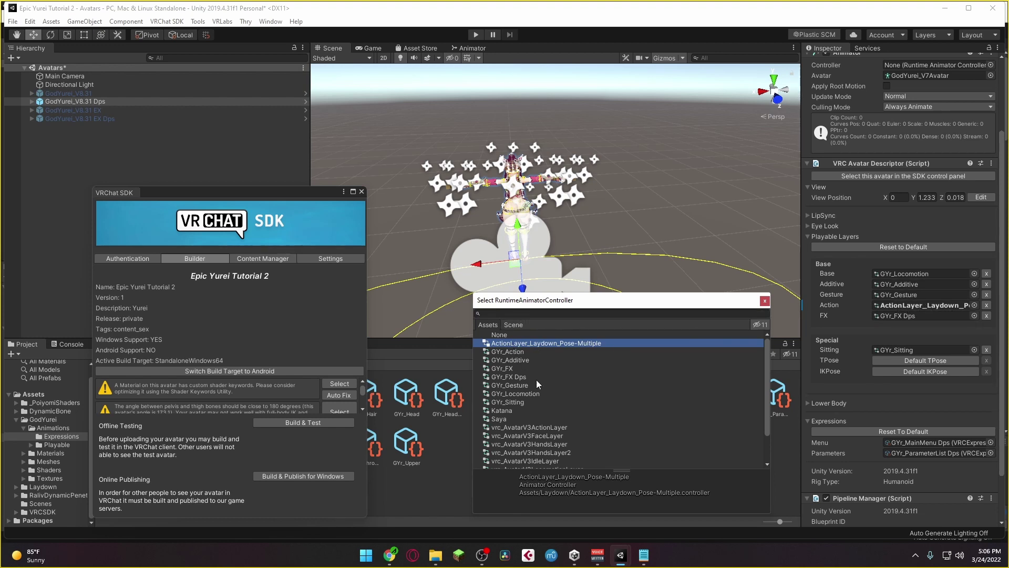
scroll(547, 407, "down", 2)
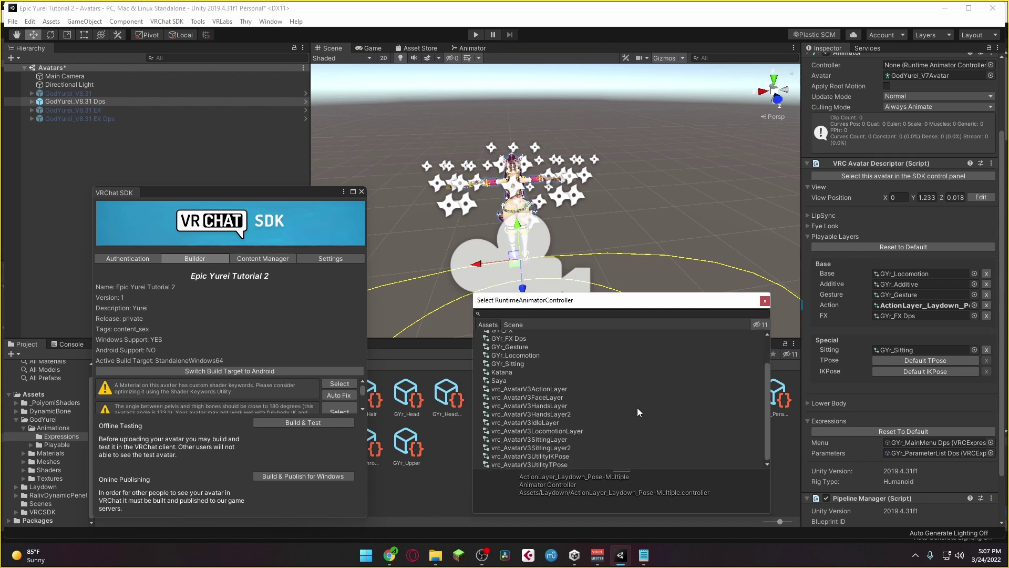
scroll(598, 441, "up", 2)
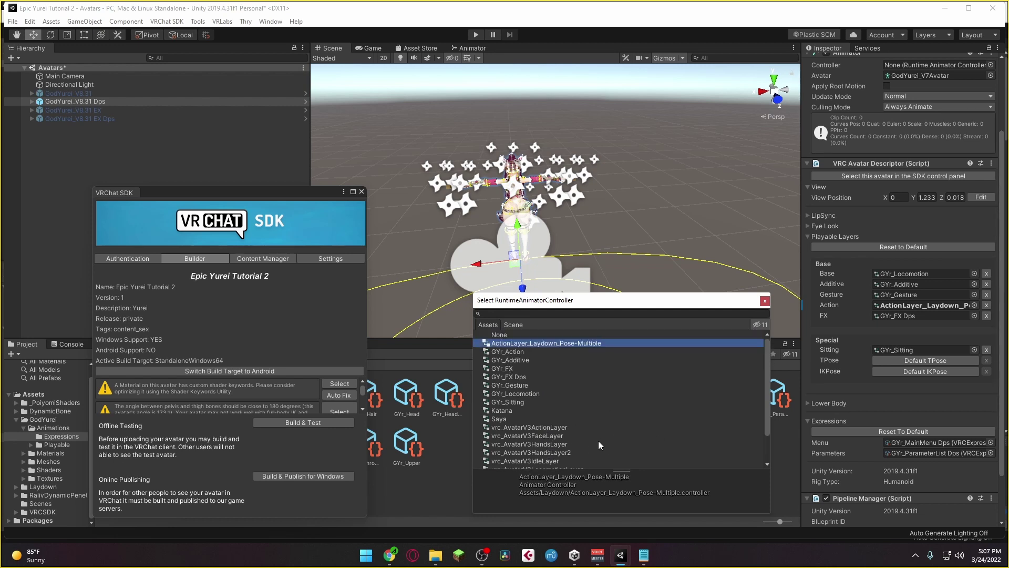
Close the controller chooser and start a new Build & Publish for Windows.
left_click(765, 302)
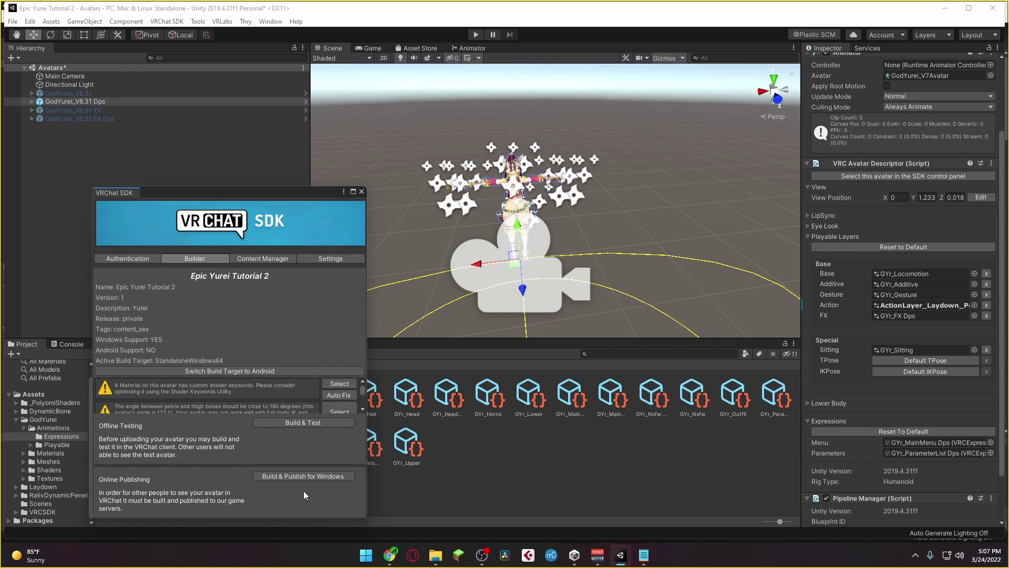
left_click(304, 476)
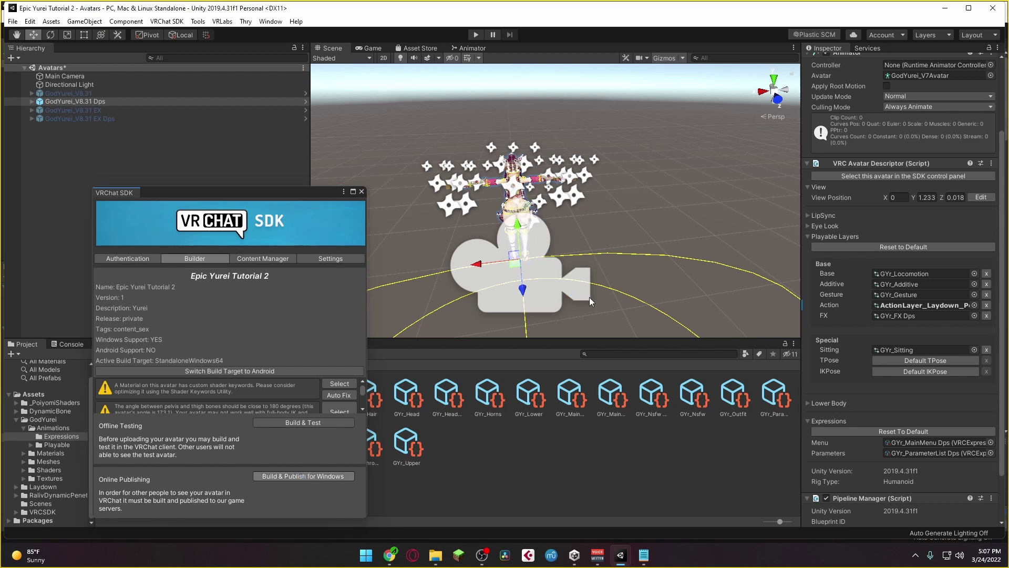